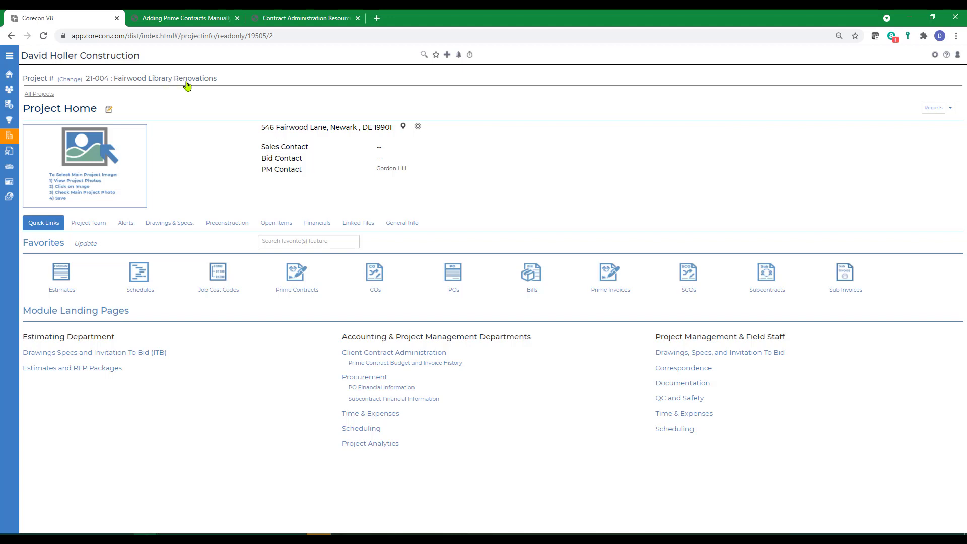
# Start the Contract Admin setup wizard and assign X-cel Corporation CR with its second listed contact as the new prime contract's existing customer.
pyautogui.click(370, 352)
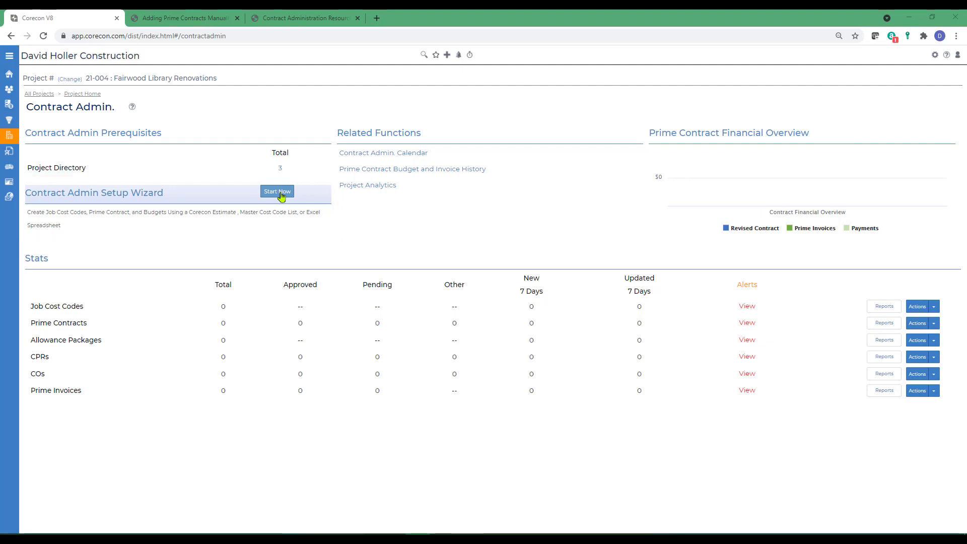
pyautogui.click(280, 192)
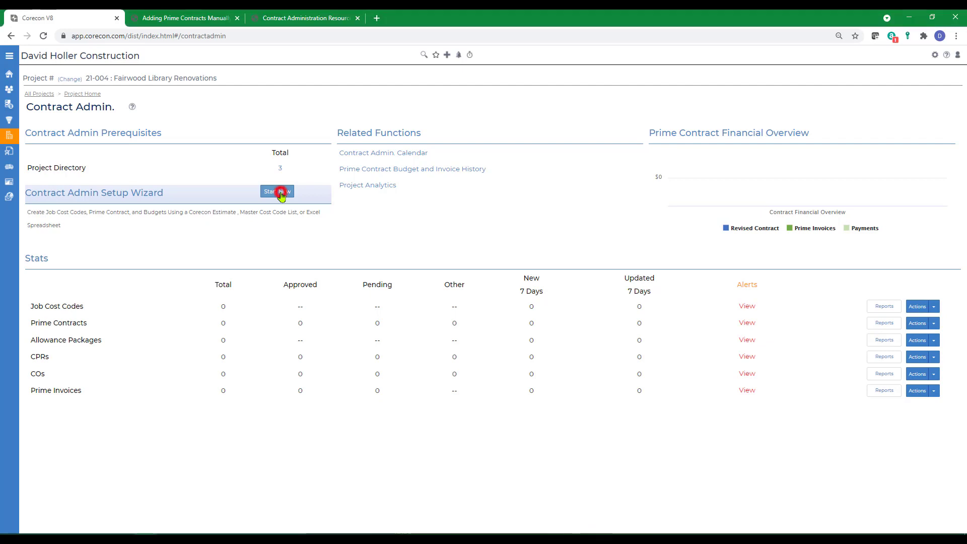
pyautogui.click(253, 194)
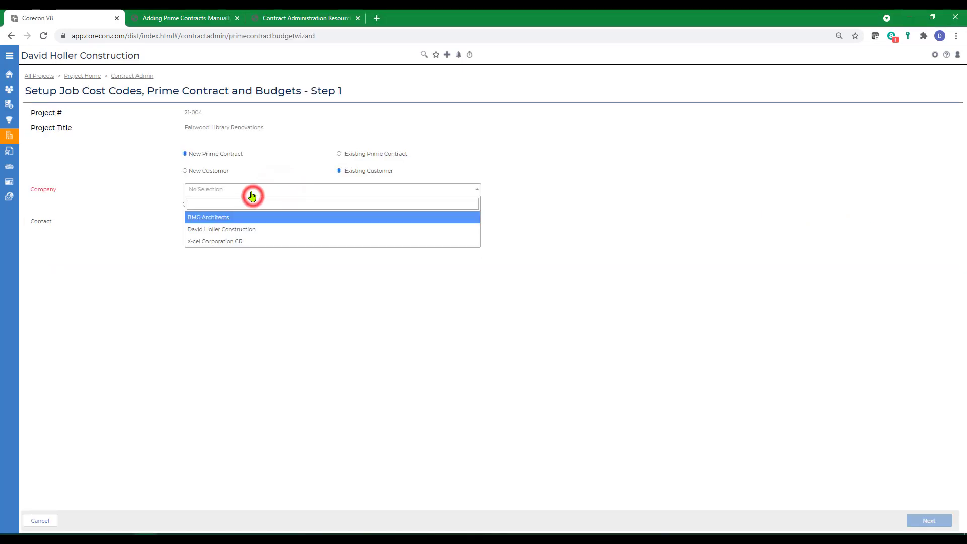
pyautogui.click(215, 241)
pyautogui.click(212, 223)
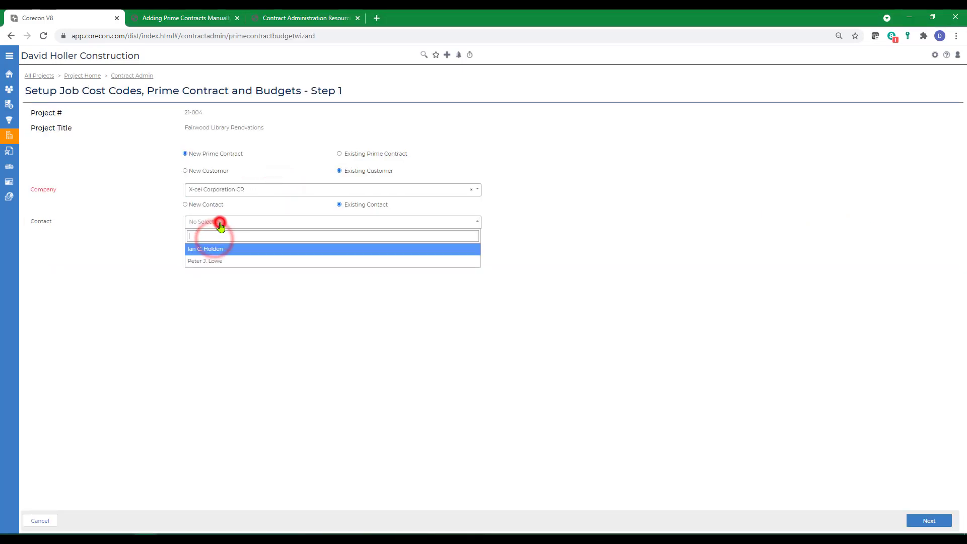
pyautogui.click(200, 259)
pyautogui.click(927, 519)
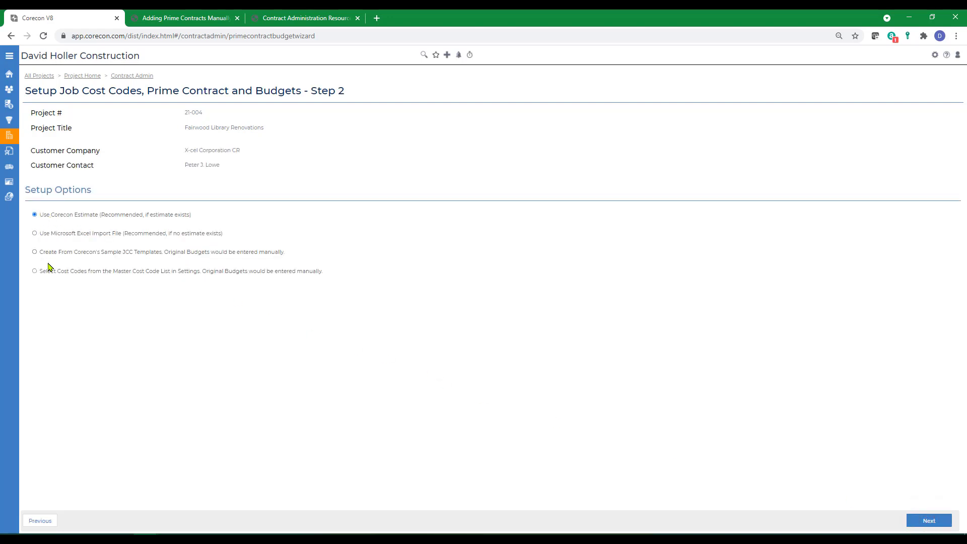
# Choose setup with cost codes from the Master Cost Code List, and set the contractor contact to the project's PM contact.
pyautogui.click(34, 271)
pyautogui.click(929, 520)
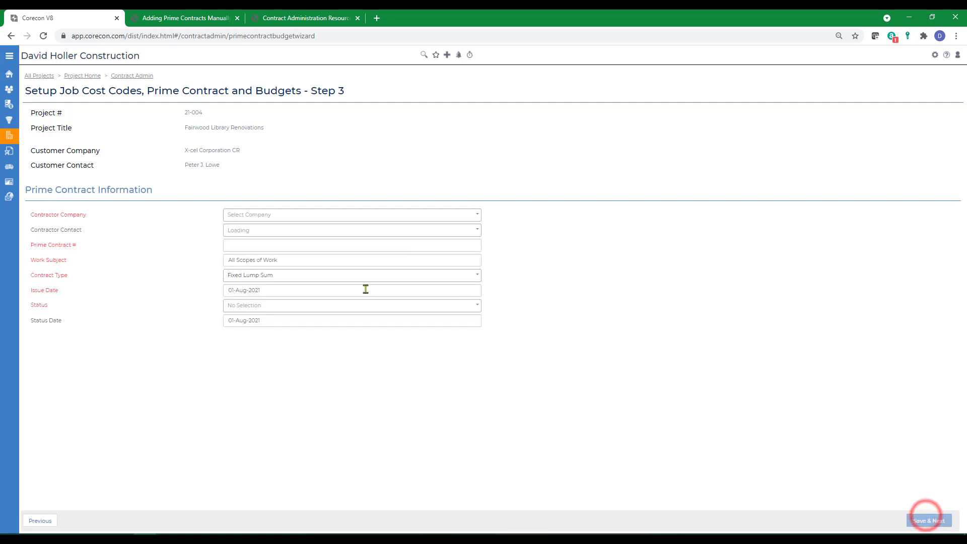
pyautogui.click(264, 229)
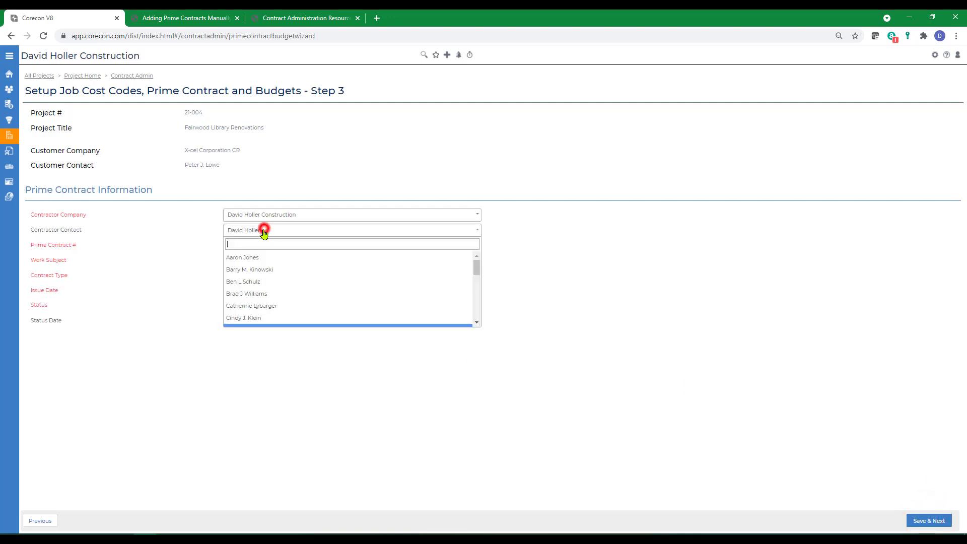
pyautogui.scroll(-3, 257, 293)
pyautogui.click(244, 280)
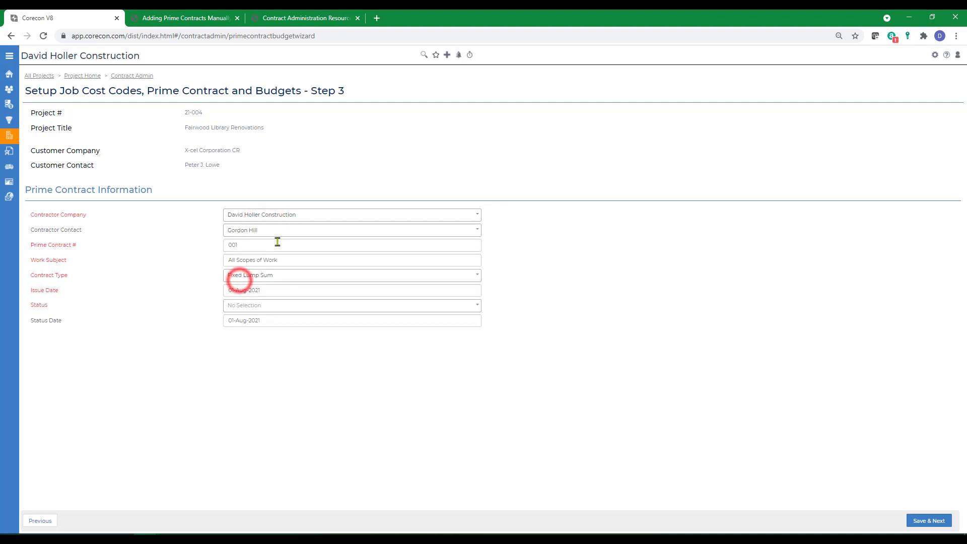
# Set the work subject to "Demo & Replace Concrete Sidewalks" and the contract type to Fixed Lump Sum.
pyautogui.write('De')
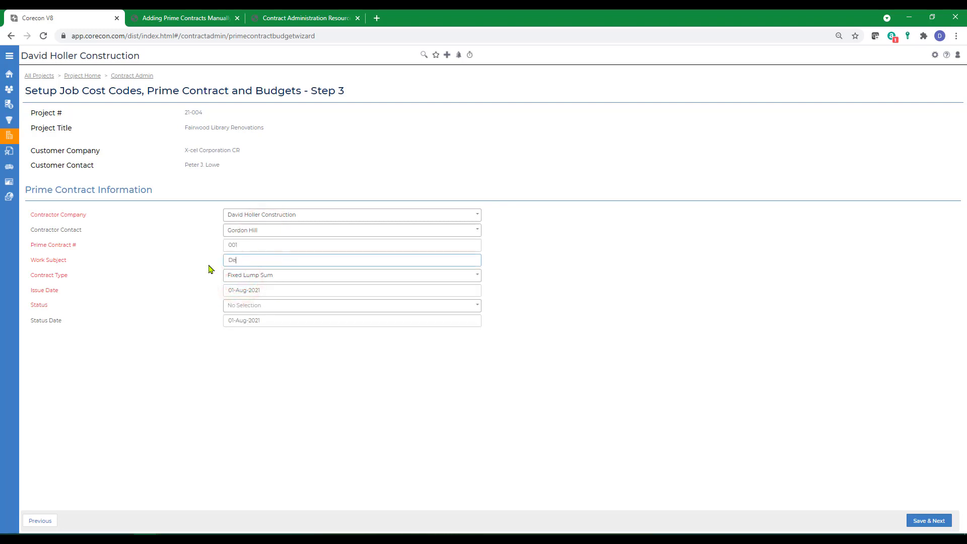
pyautogui.write('mo & Replace Concrete Side')
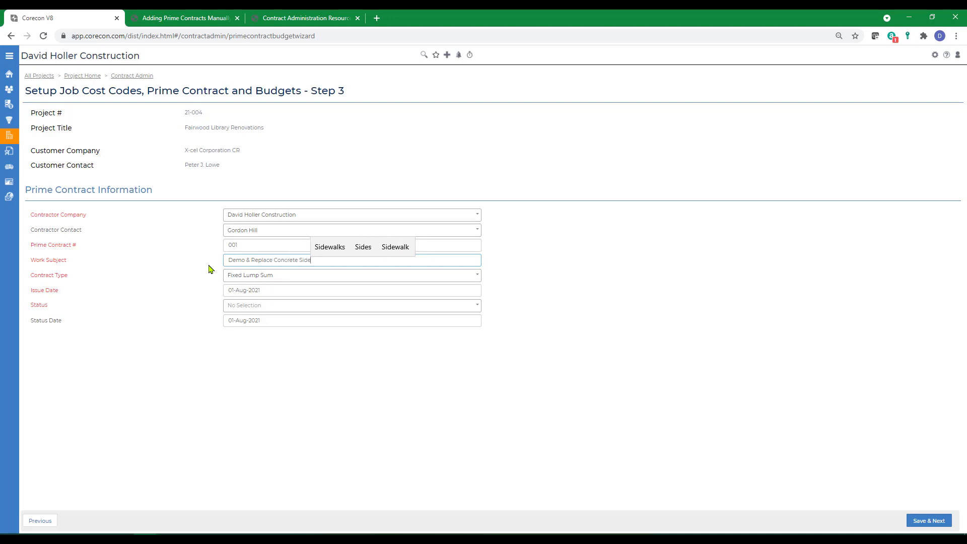
pyautogui.write('walks')
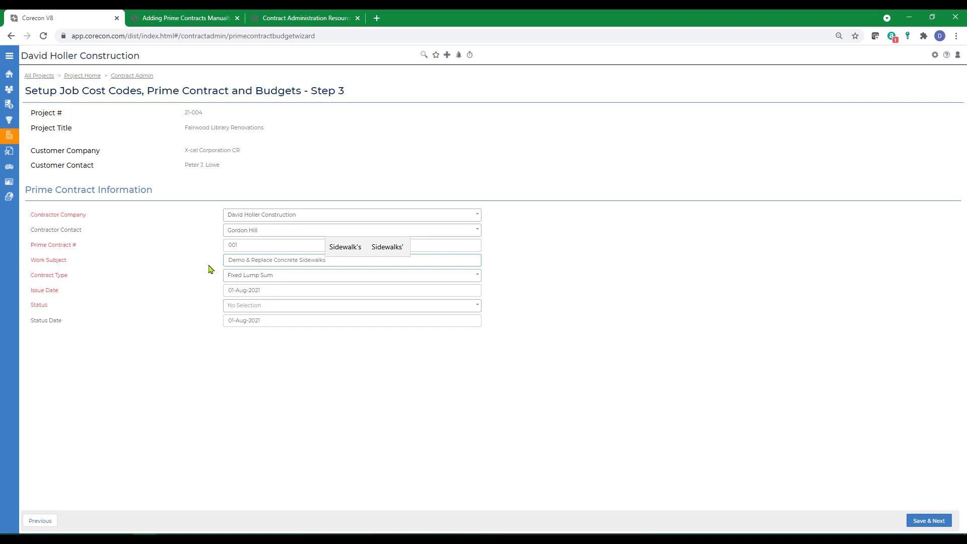
pyautogui.press('Tab')
pyautogui.click(248, 275)
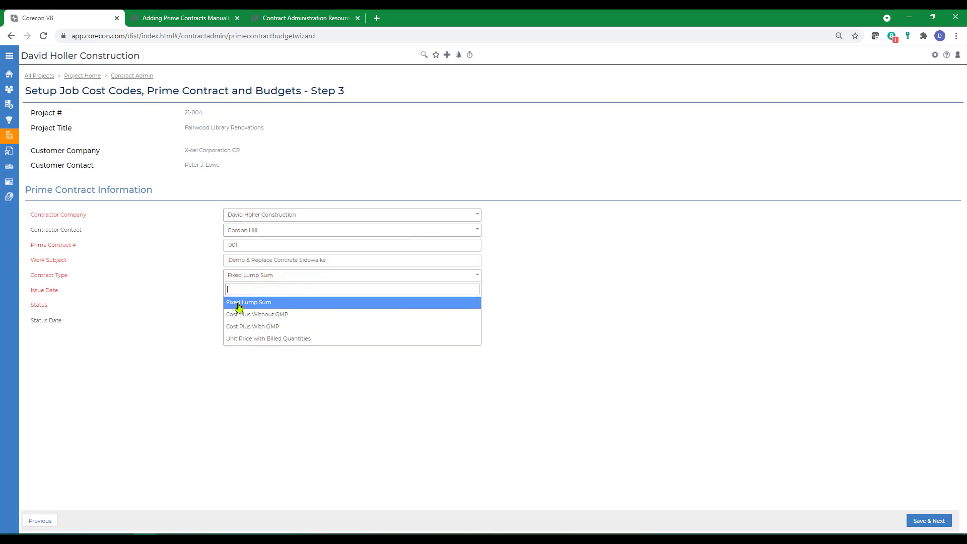
pyautogui.click(239, 302)
# Set the prime contract's issue date to 01-Jul-2021.
pyautogui.click(284, 288)
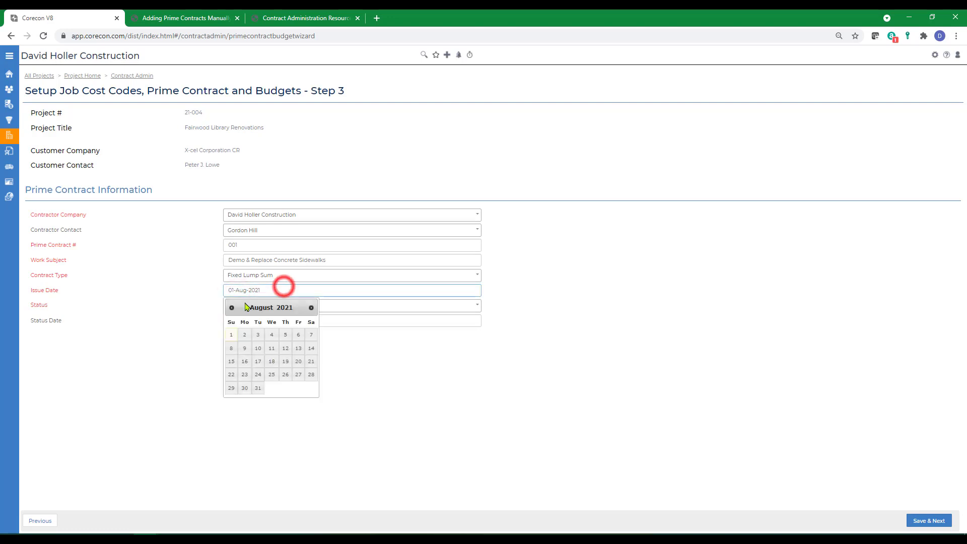
pyautogui.click(232, 308)
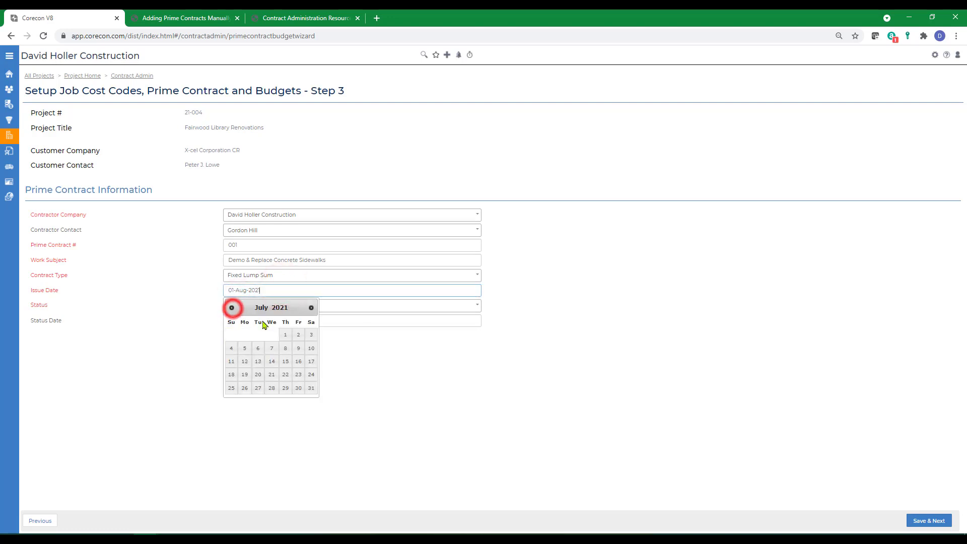
pyautogui.click(285, 334)
# Set the contract status to Approved with status date 01-Jul-2021, and save the prime contract information.
pyautogui.click(275, 306)
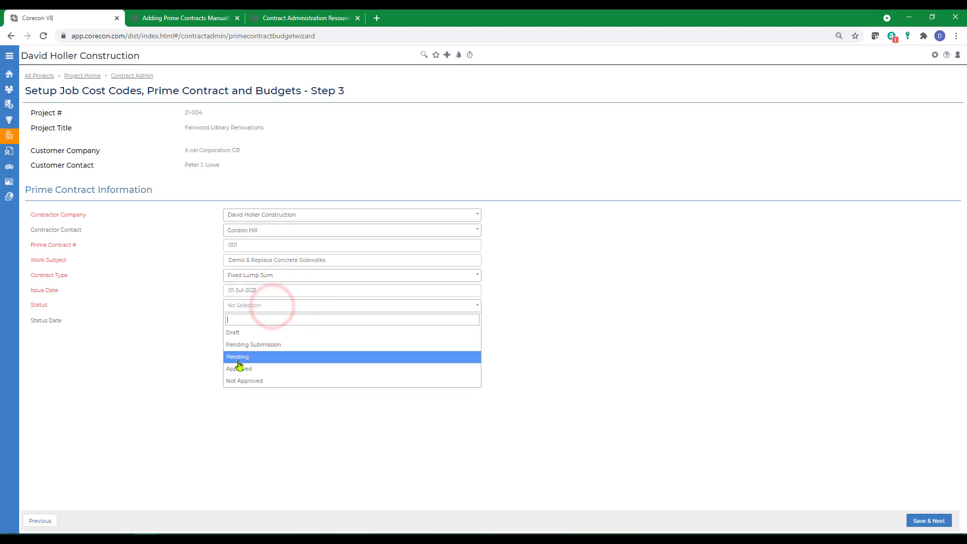
pyautogui.click(244, 371)
pyautogui.click(271, 319)
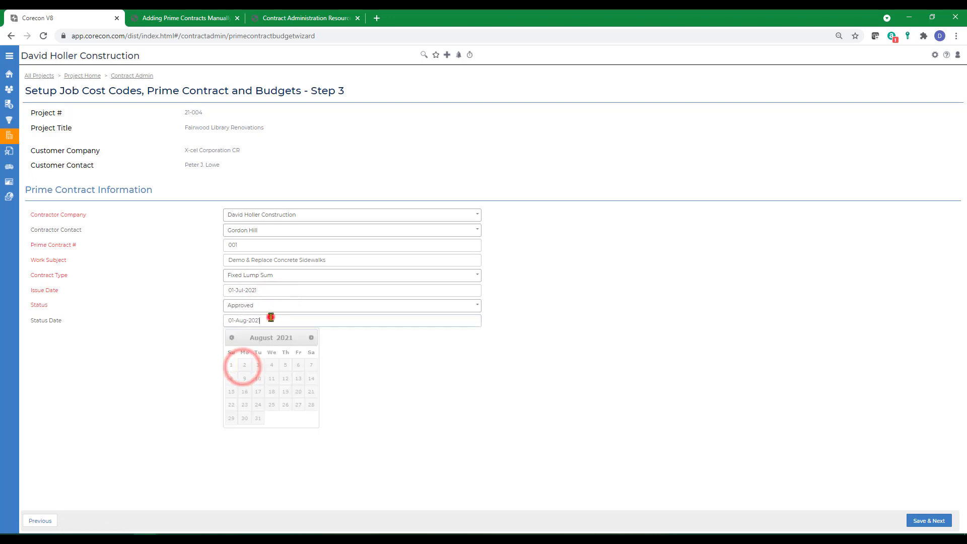
pyautogui.click(231, 338)
pyautogui.click(284, 365)
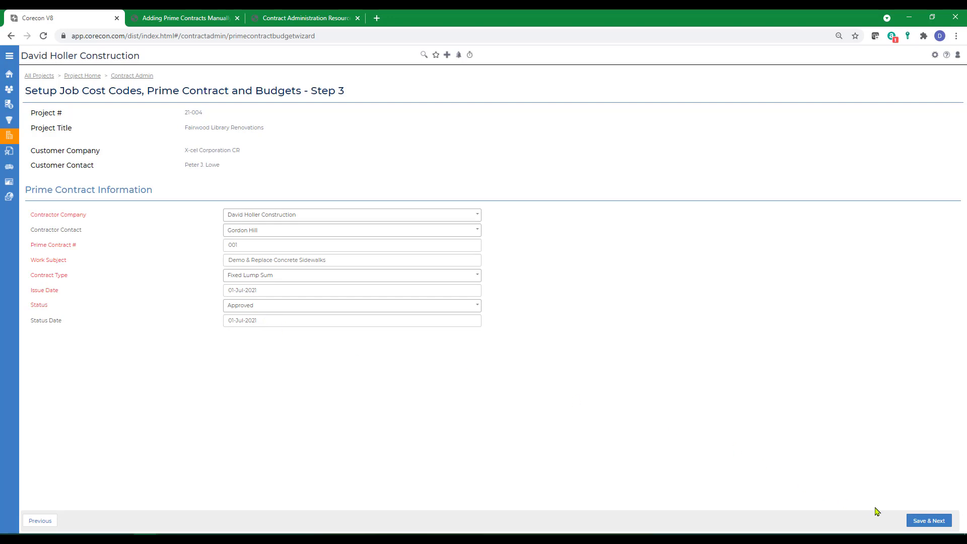
pyautogui.click(926, 521)
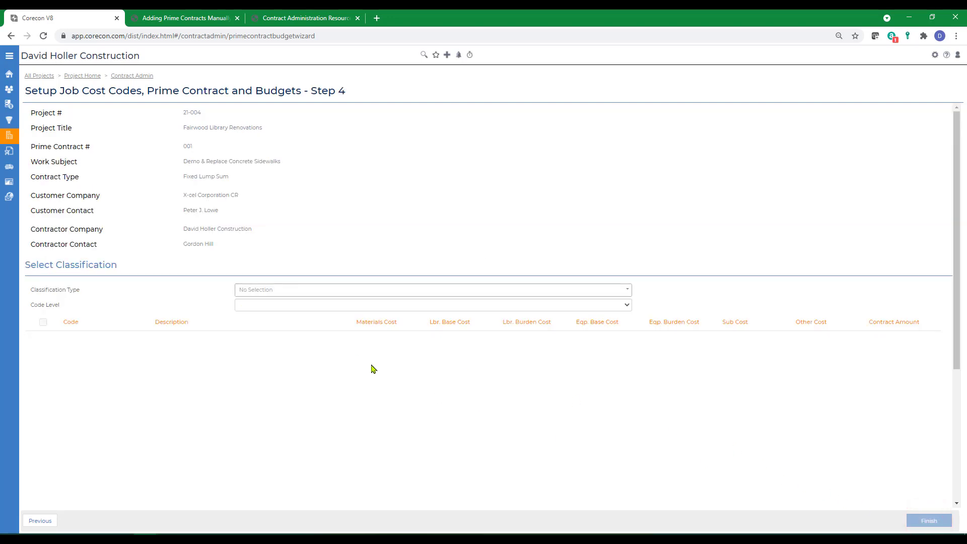
# Load the CSI 2016 classification codes at the Major code level.
pyautogui.click(257, 296)
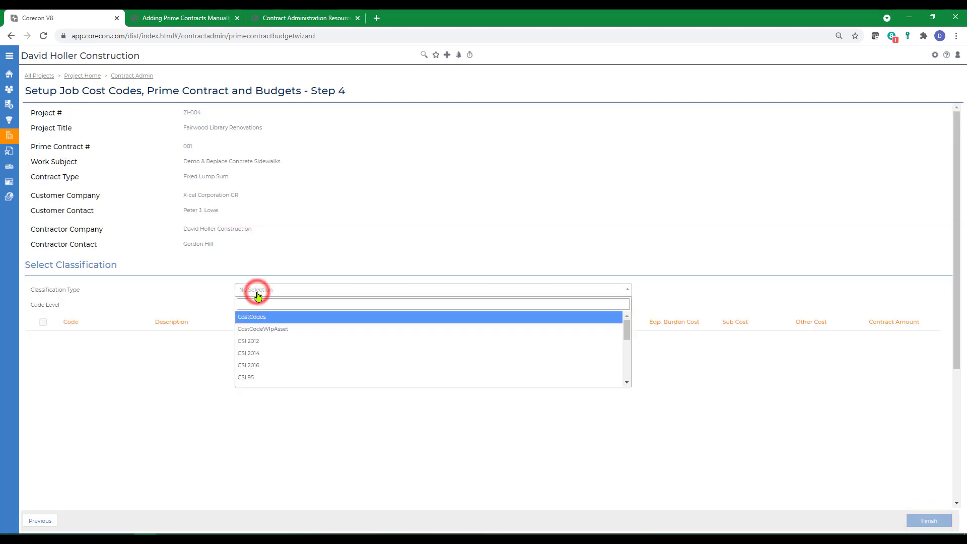
pyautogui.click(259, 366)
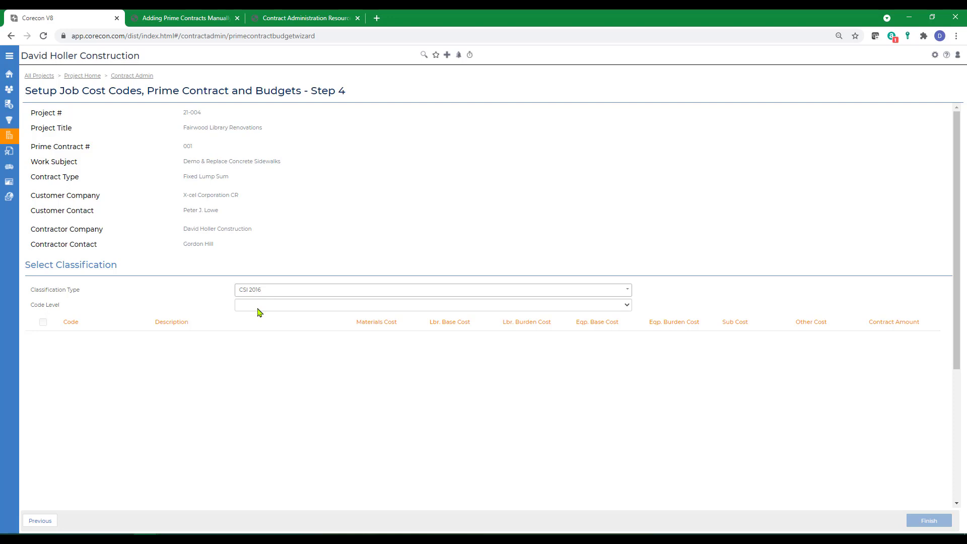
pyautogui.click(258, 308)
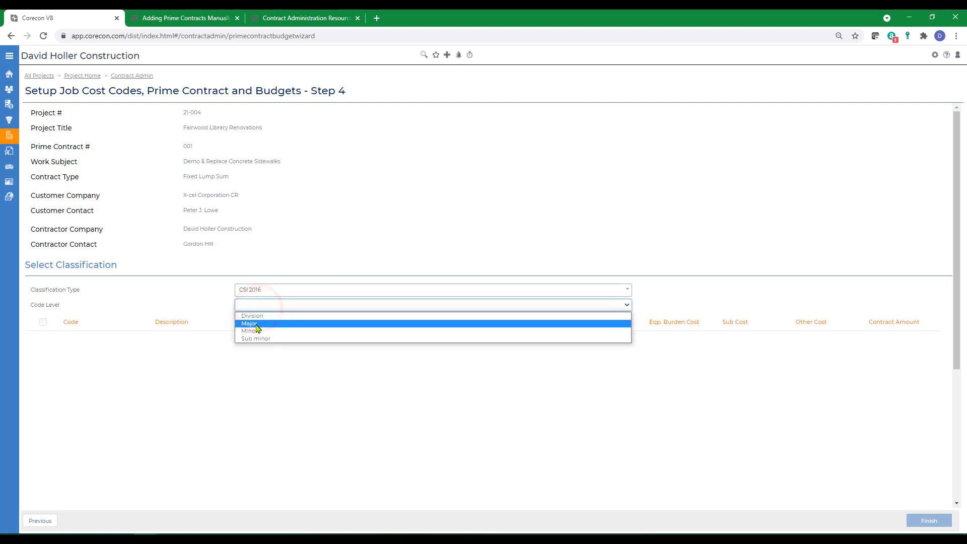
pyautogui.click(254, 324)
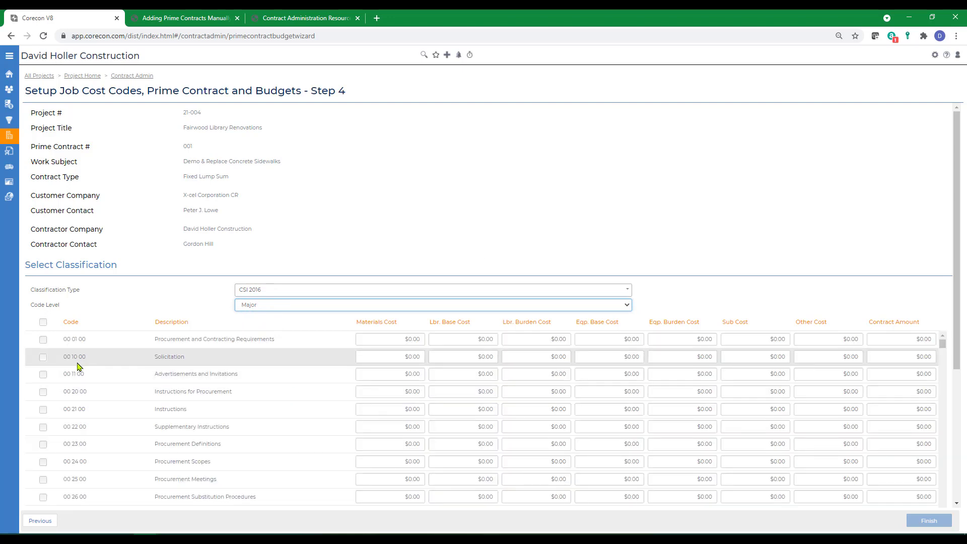
# Include cost codes 01 31 00 Project Management and Coordination, 02 41 00 Demolition, 03 30 00 Cast-in-Place Concrete and 03 11 00 Concrete Forming.
pyautogui.scroll(-10, 93, 423)
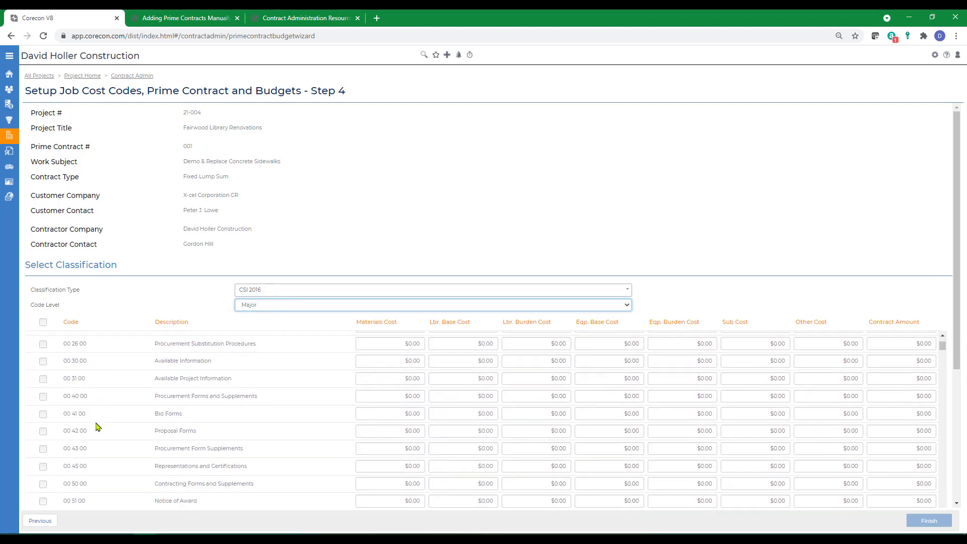
pyautogui.click(42, 359)
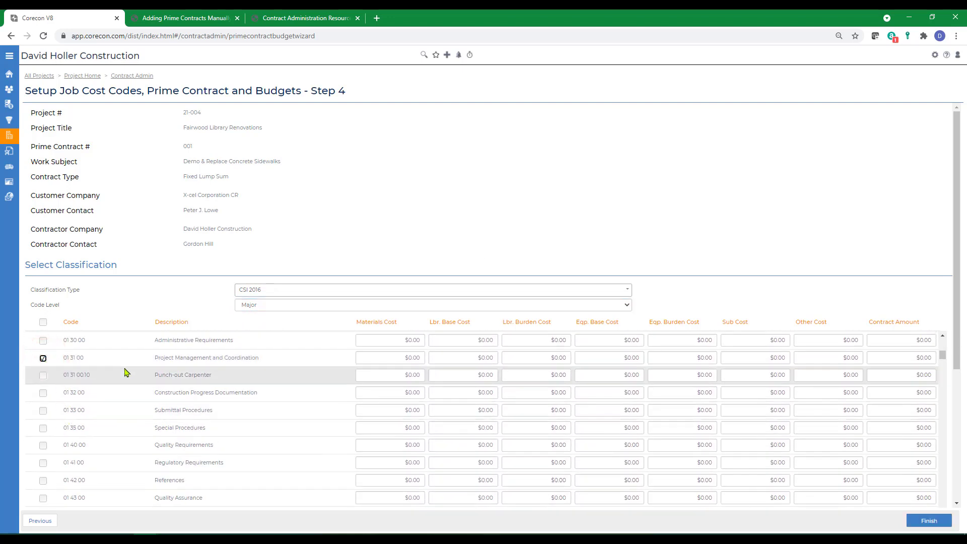
pyautogui.scroll(-5, 126, 440)
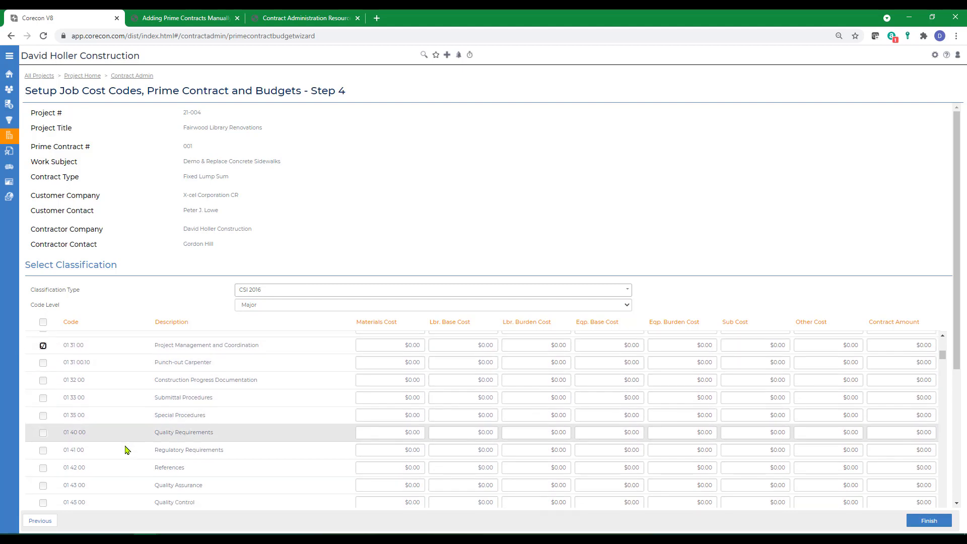
pyautogui.scroll(-8, 126, 448)
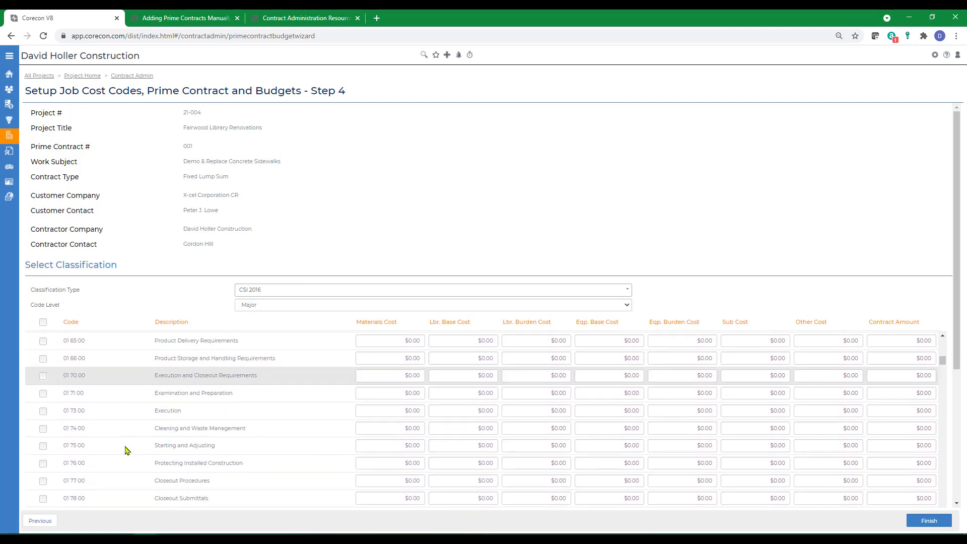
pyautogui.click(42, 472)
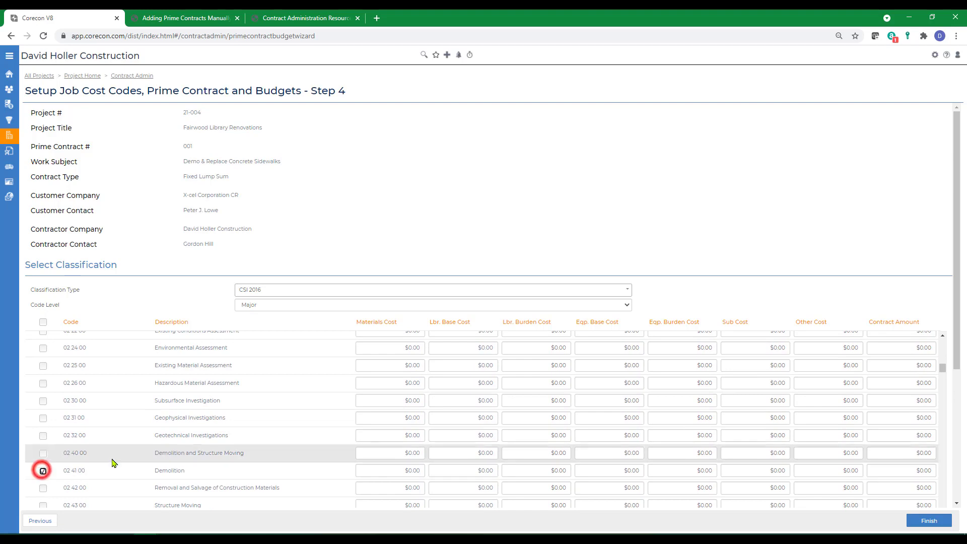
pyautogui.scroll(-10, 113, 459)
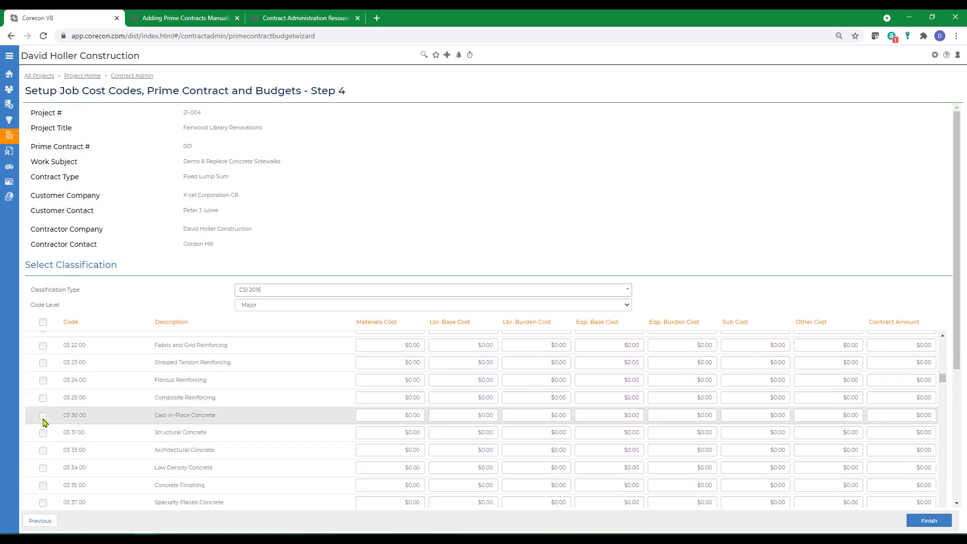
pyautogui.click(43, 416)
pyautogui.scroll(1, 80, 448)
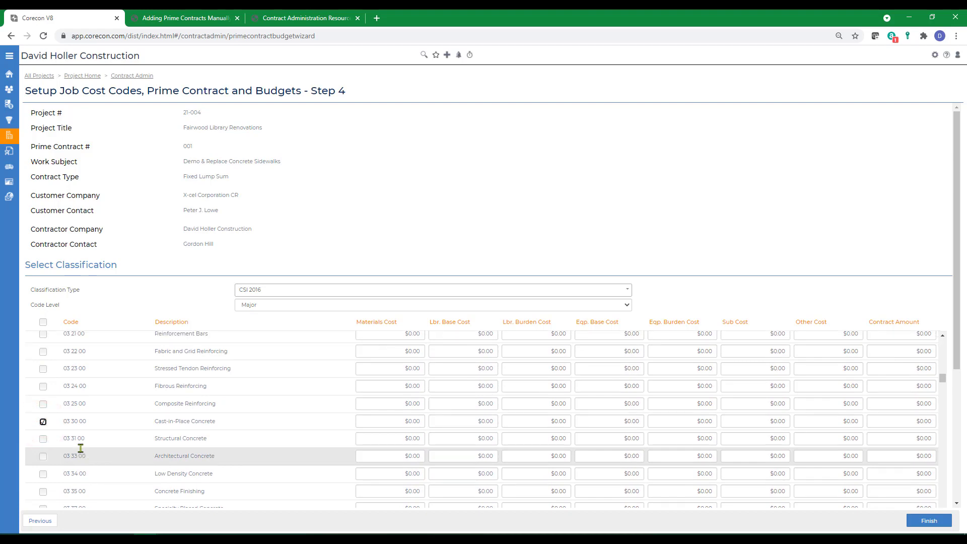
pyautogui.scroll(2, 81, 447)
pyautogui.click(43, 359)
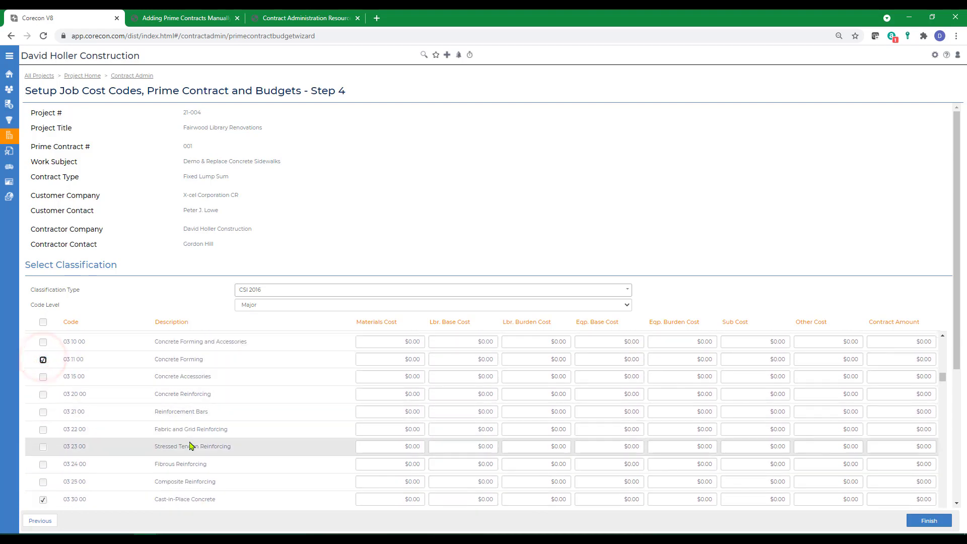
# Enter a labor base cost of 5600.00 for code 01 31 00 Project Management and Coordination.
pyautogui.scroll(10, 191, 446)
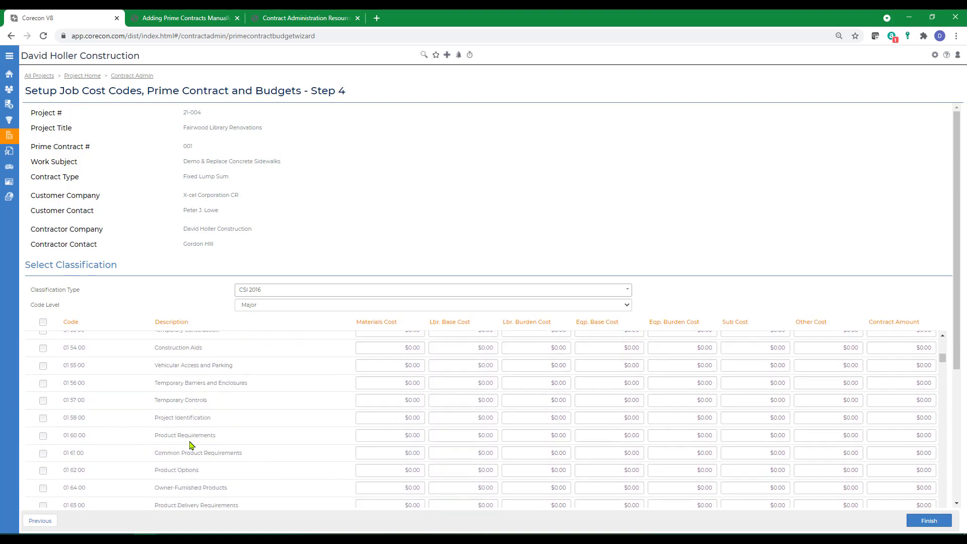
pyautogui.scroll(8, 192, 446)
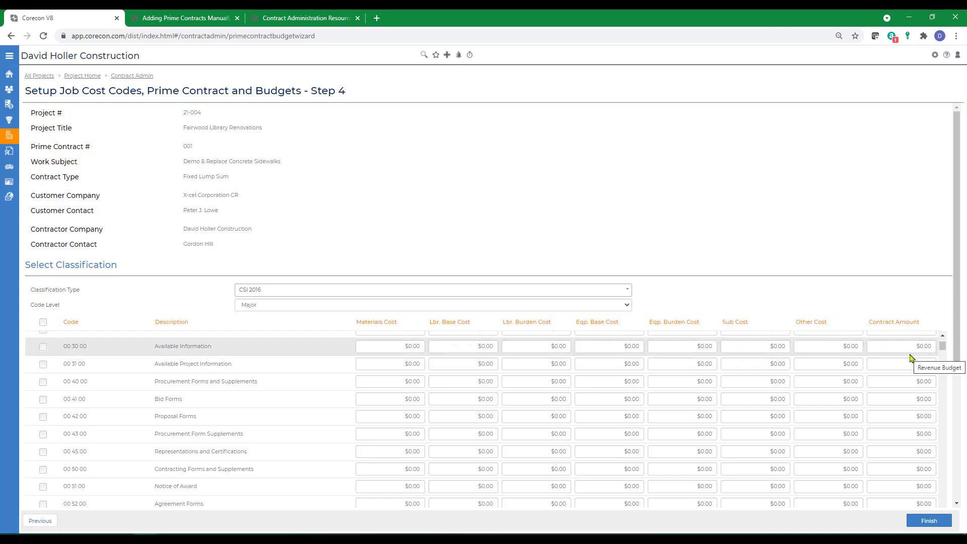
pyautogui.scroll(-3, 296, 432)
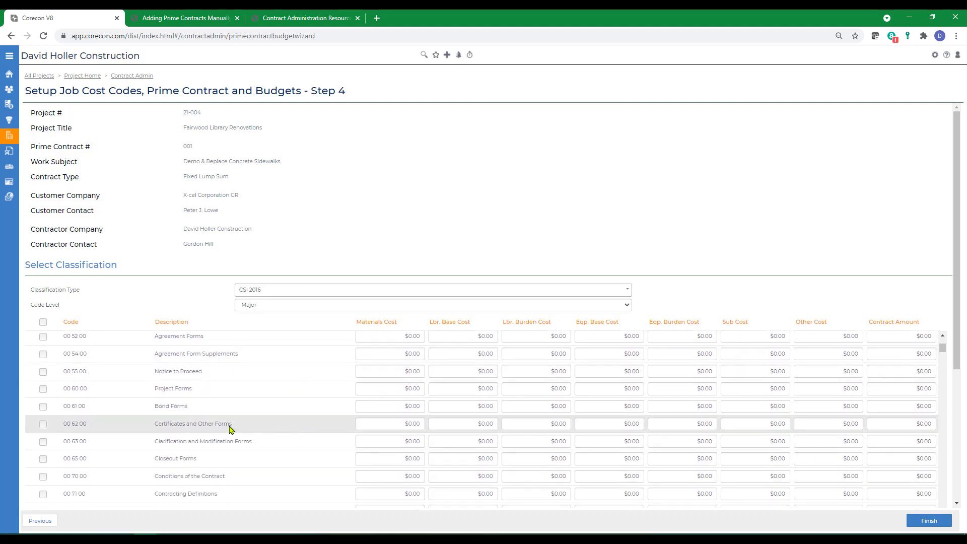
pyautogui.scroll(-5, 231, 427)
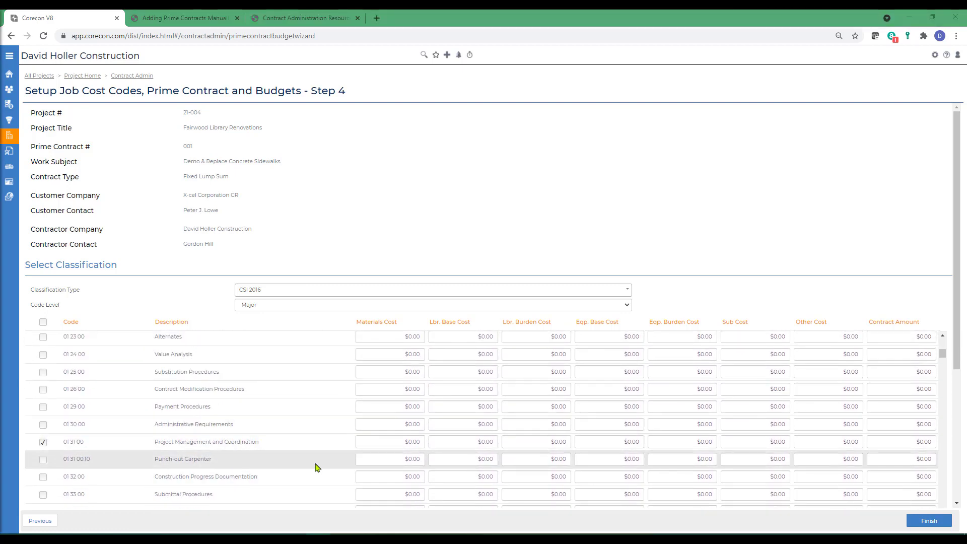
pyautogui.click(454, 443)
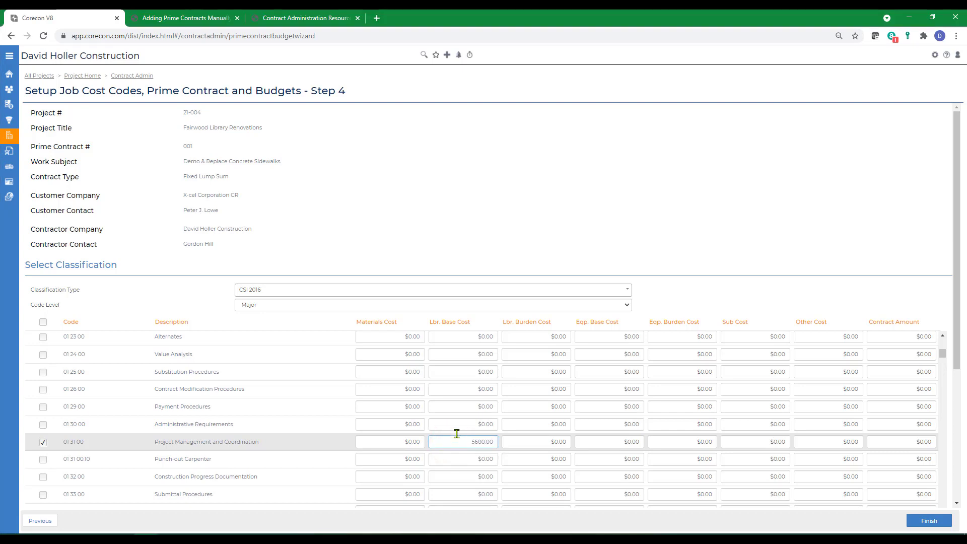
# Enter a labor burden cost of 560.00 and a contract amount of 7700.00 for code 01 31 00 Project Management and Coordination.
pyautogui.click(533, 446)
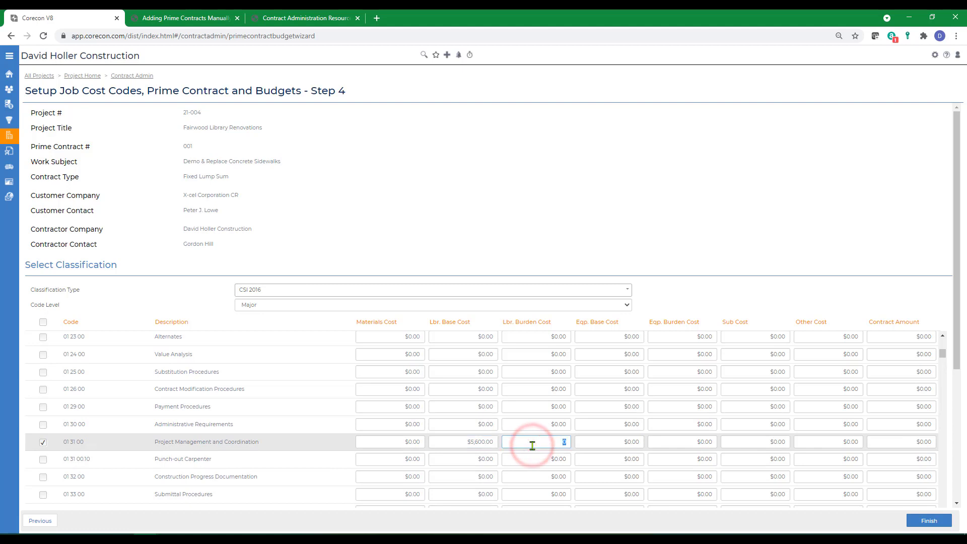
pyautogui.write('560.00')
pyautogui.press('Tab')
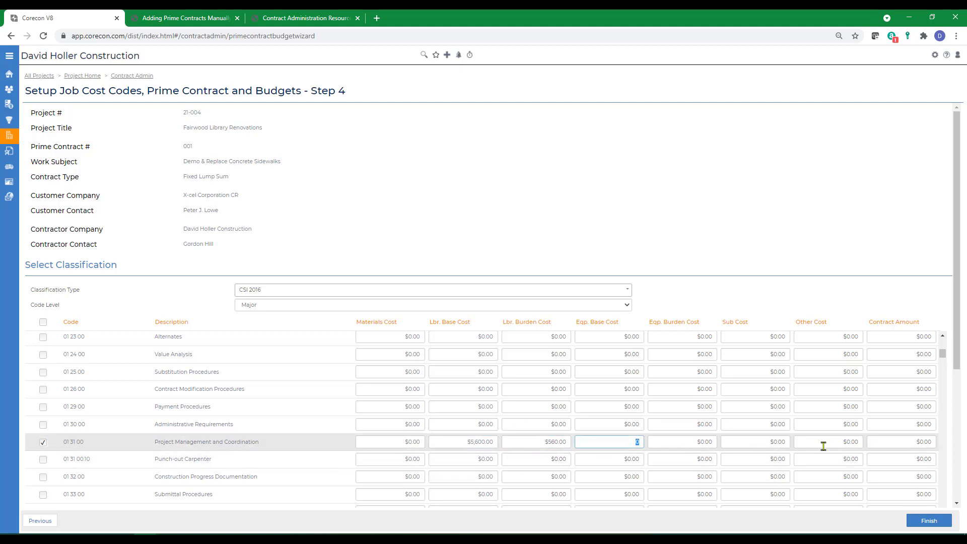
pyautogui.click(891, 444)
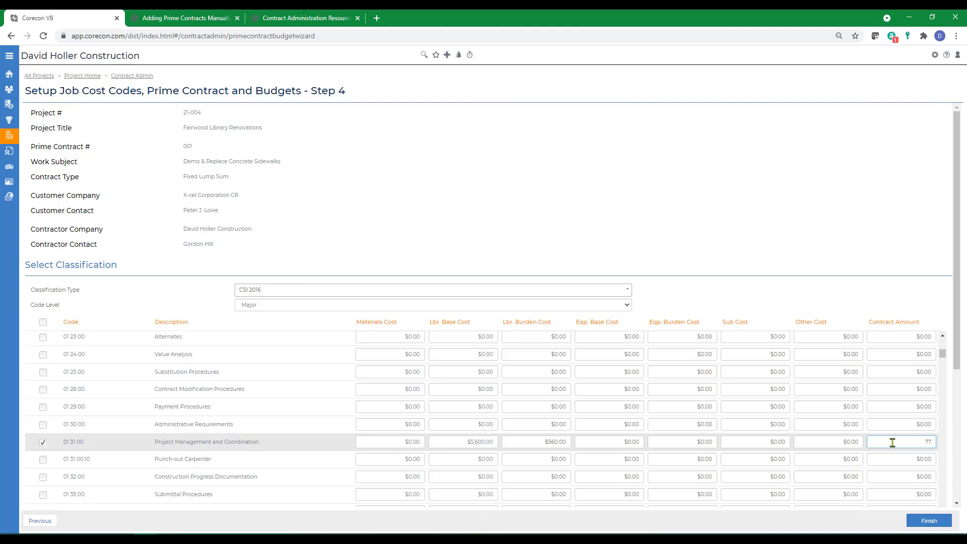
pyautogui.write('7700.00')
pyautogui.press('Tab')
# Budget code 02 41 00 Demolition with labor base cost 2800.00, labor burden cost 280.00 and contract amount 3850.00.
pyautogui.scroll(-5, 326, 469)
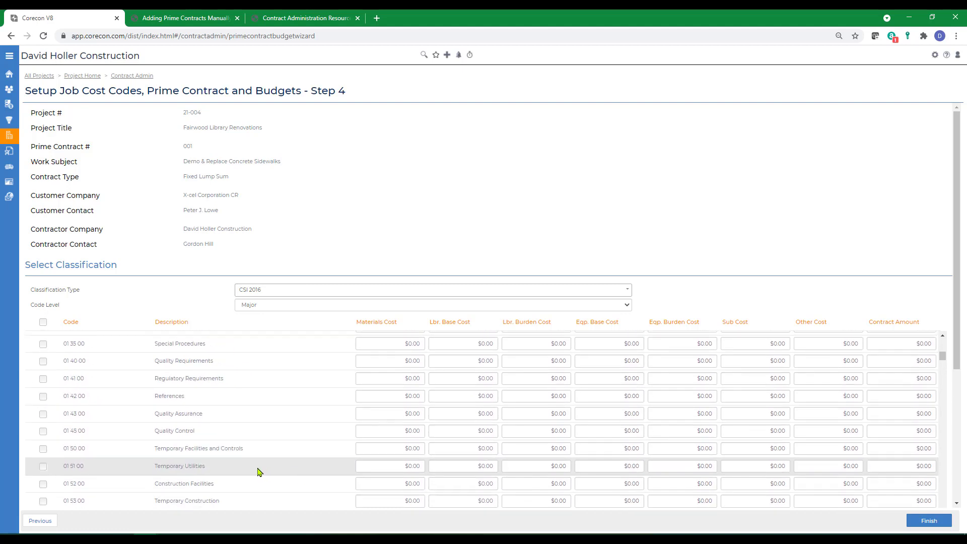
pyautogui.scroll(-10, 258, 472)
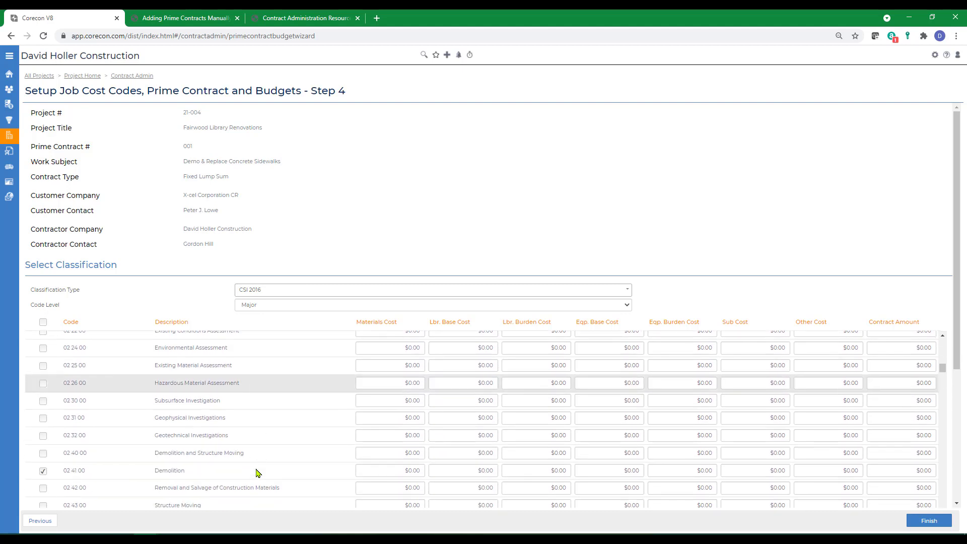
pyautogui.click(439, 469)
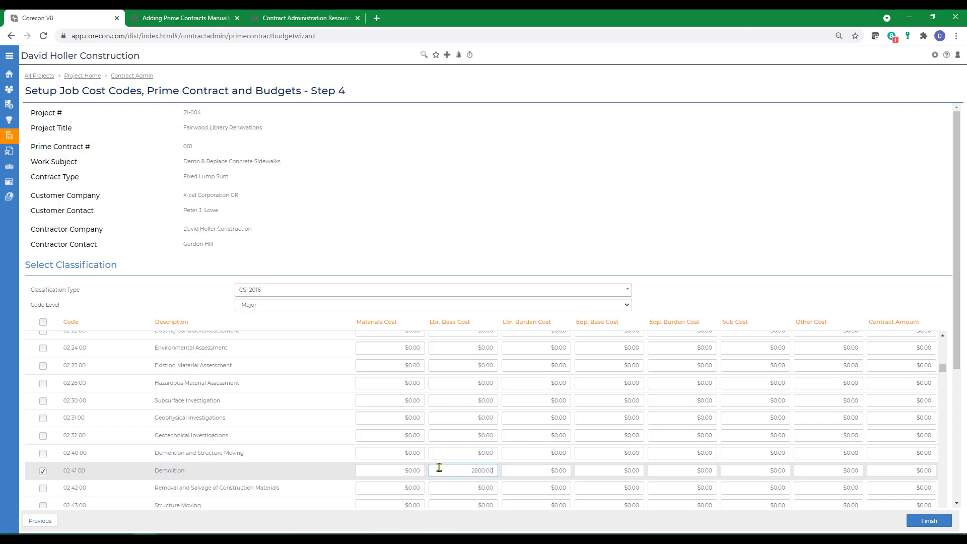
pyautogui.press('Tab')
pyautogui.write('280.00')
pyautogui.press('Tab')
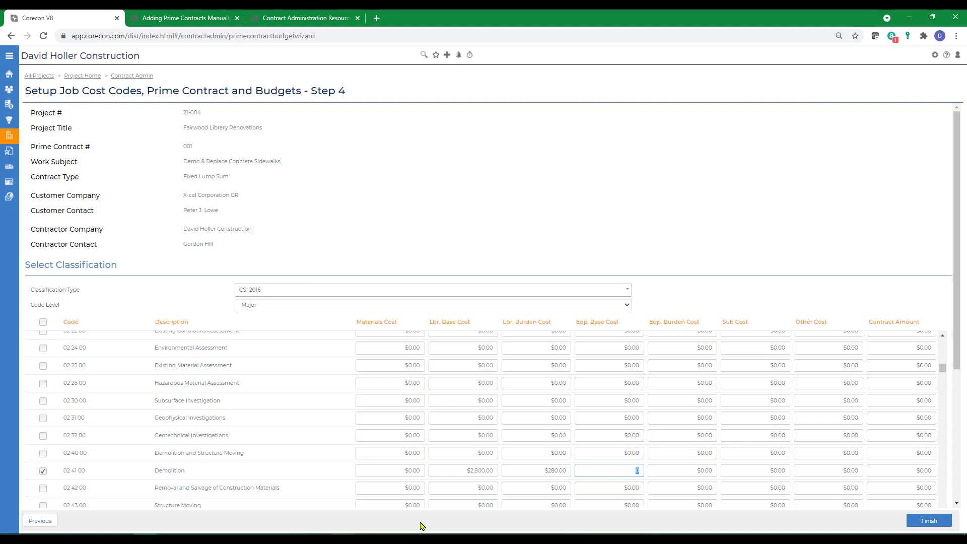
pyautogui.click(903, 469)
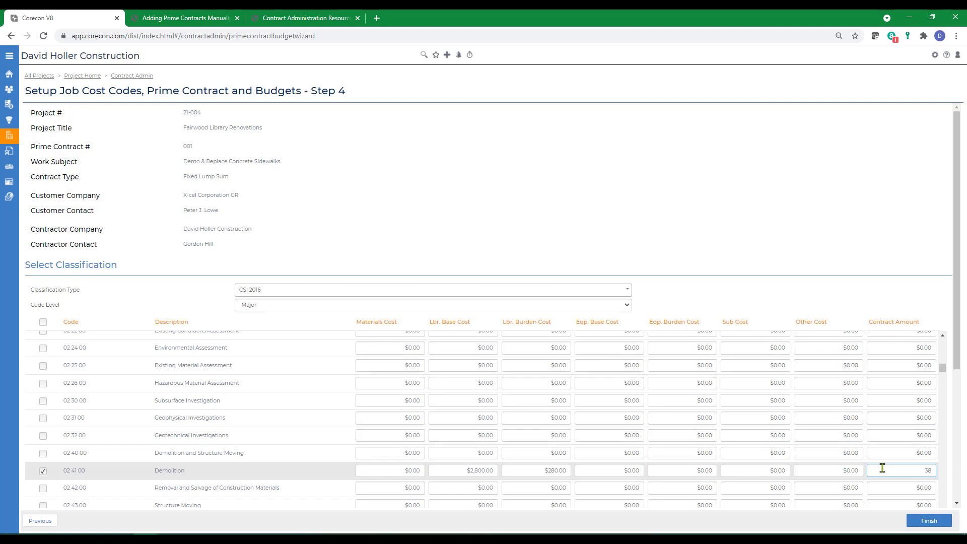
pyautogui.press('Tab')
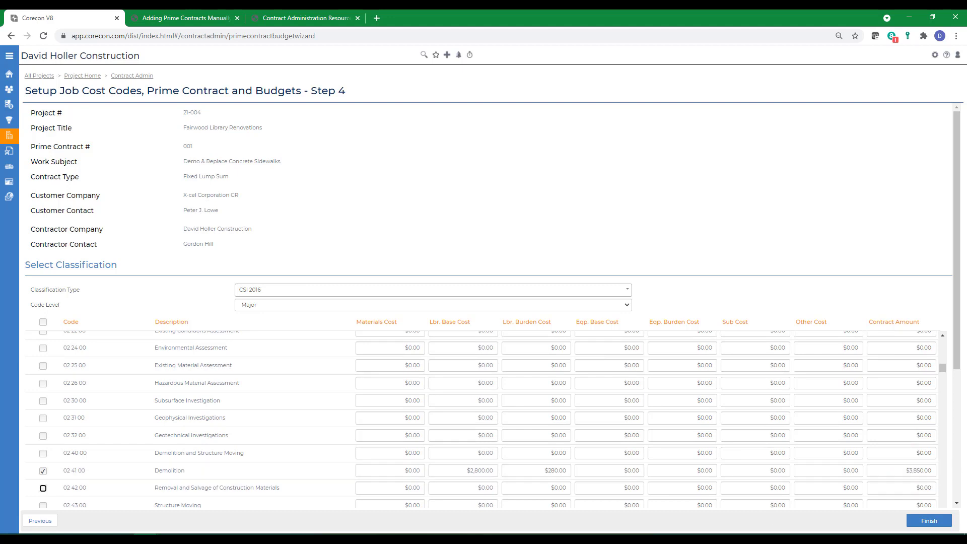
# Budget code 03 11 00 Concrete Forming with a sub cost of 2700.00 and a contract amount of 3375.00.
pyautogui.scroll(-5, 262, 485)
pyautogui.scroll(-5, 252, 485)
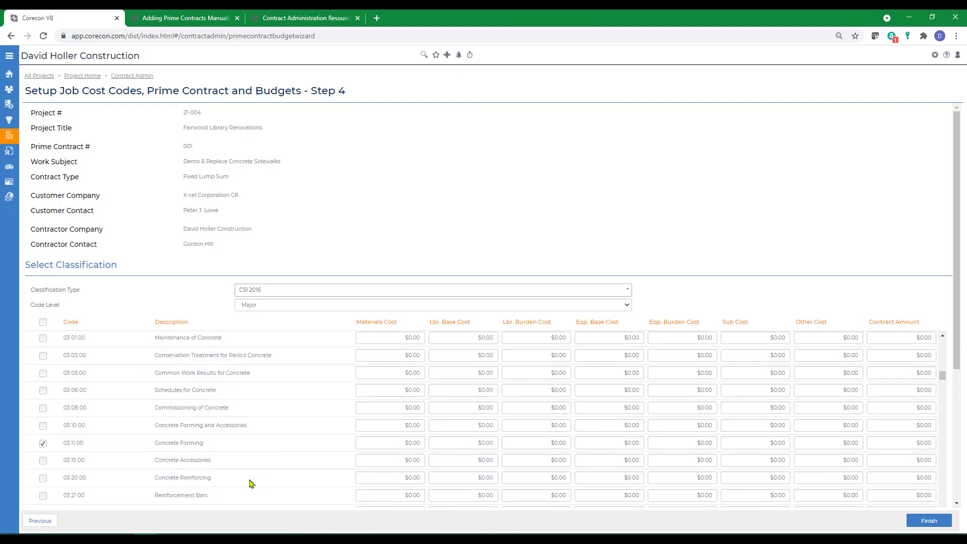
pyautogui.click(391, 443)
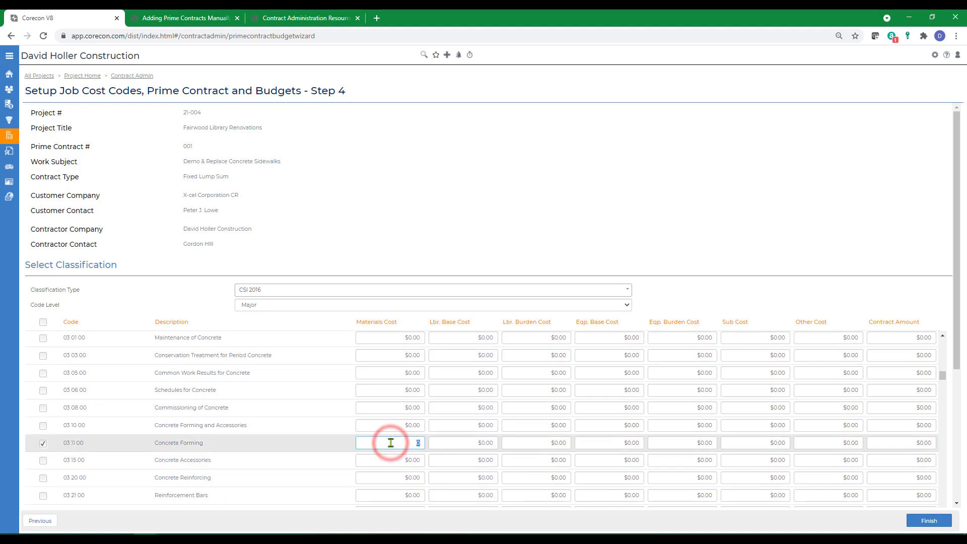
pyautogui.click(762, 445)
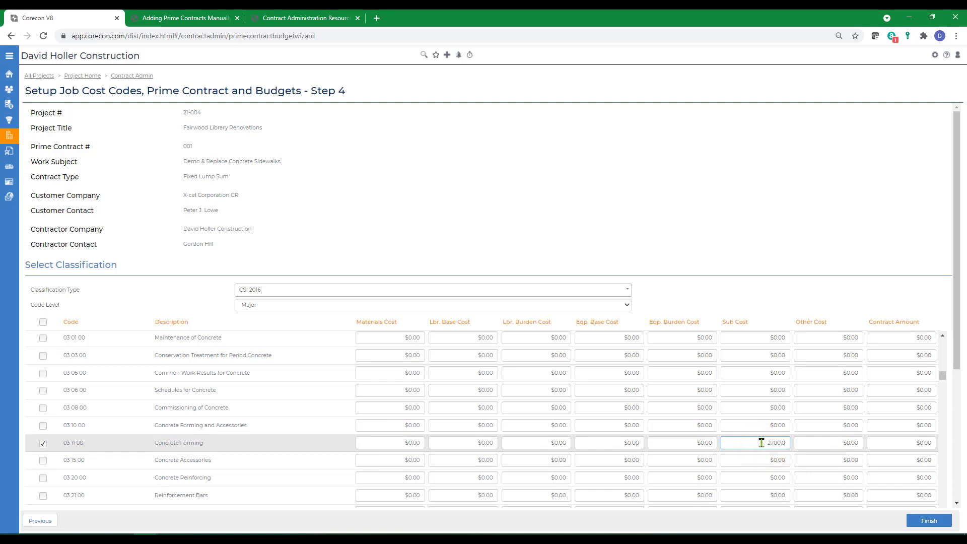
pyautogui.press('Tab')
pyautogui.click(905, 442)
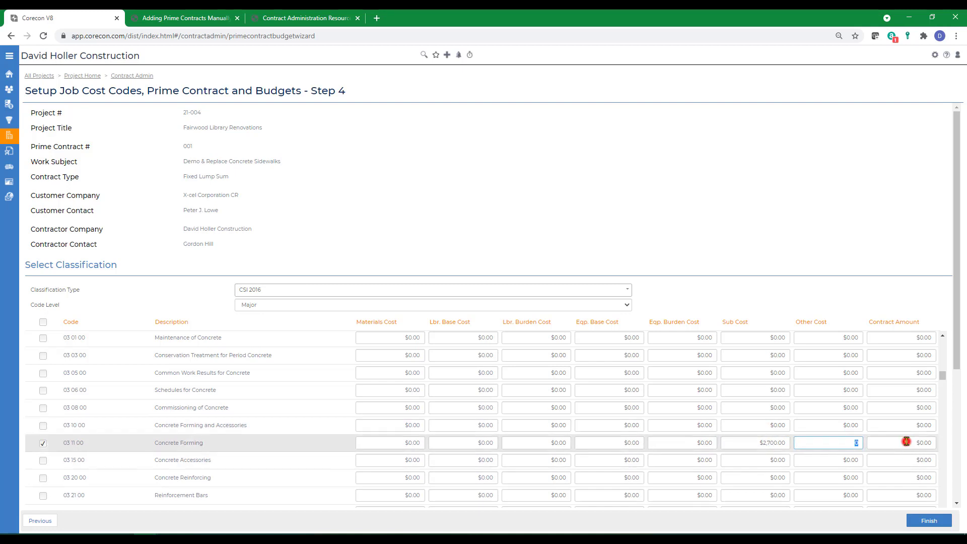
pyautogui.write('3375.00')
# Budget code 03 30 00 Cast-in-Place Concrete with sub cost 3800.00 and contract amount 4750, and finish the setup wizard.
pyautogui.scroll(-3, 403, 481)
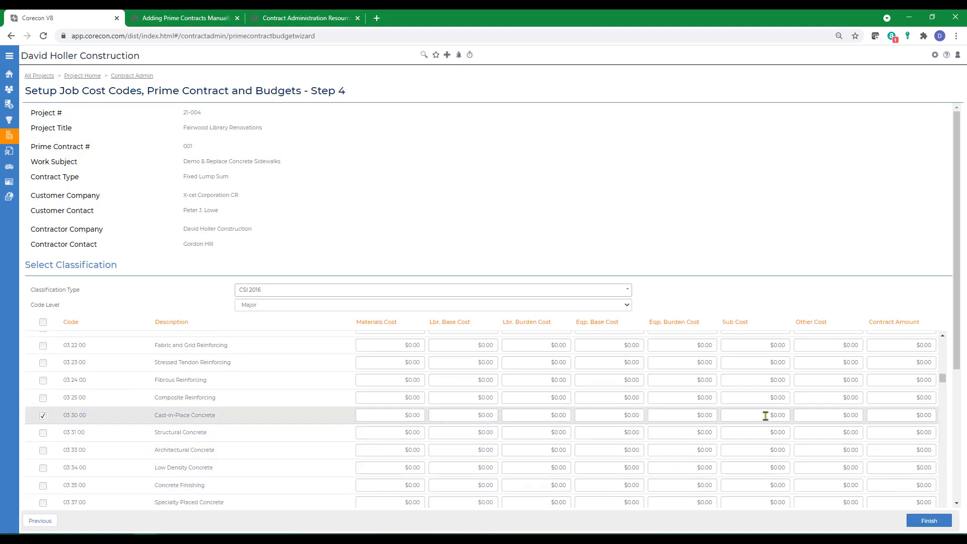
pyautogui.click(732, 414)
pyautogui.press('Tab')
pyautogui.click(889, 417)
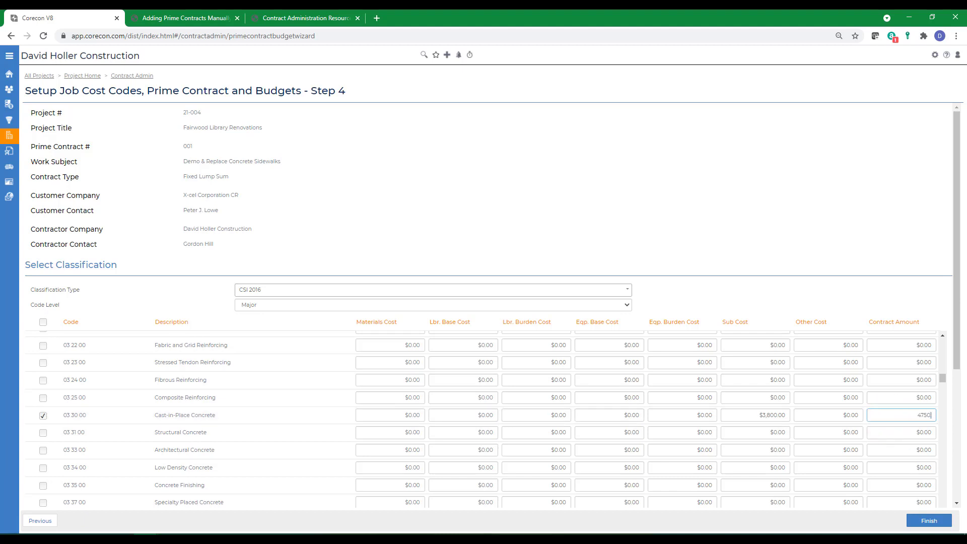
pyautogui.click(930, 519)
# Review the new prime contract's information and open its original contract amount items (schedule of values).
pyautogui.scroll(-5, 329, 432)
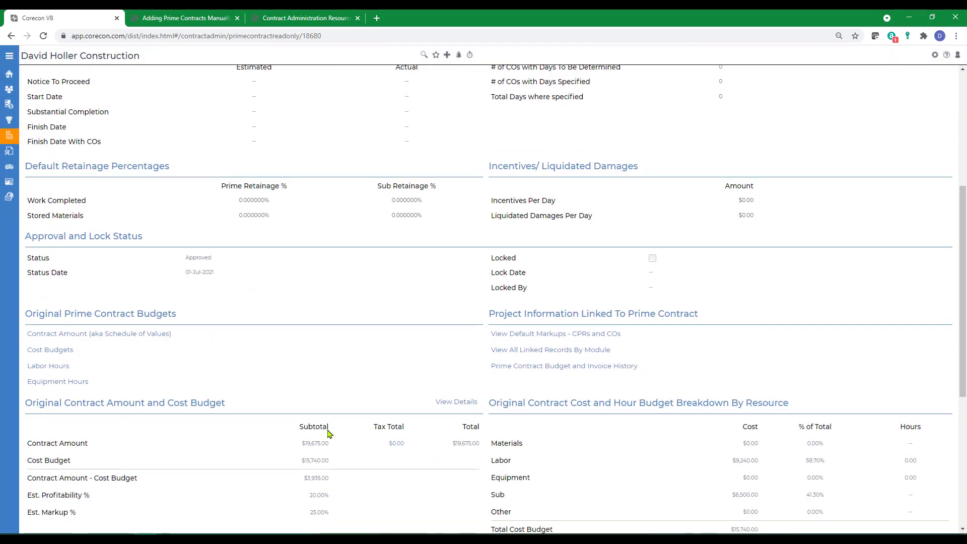
pyautogui.scroll(5, 237, 297)
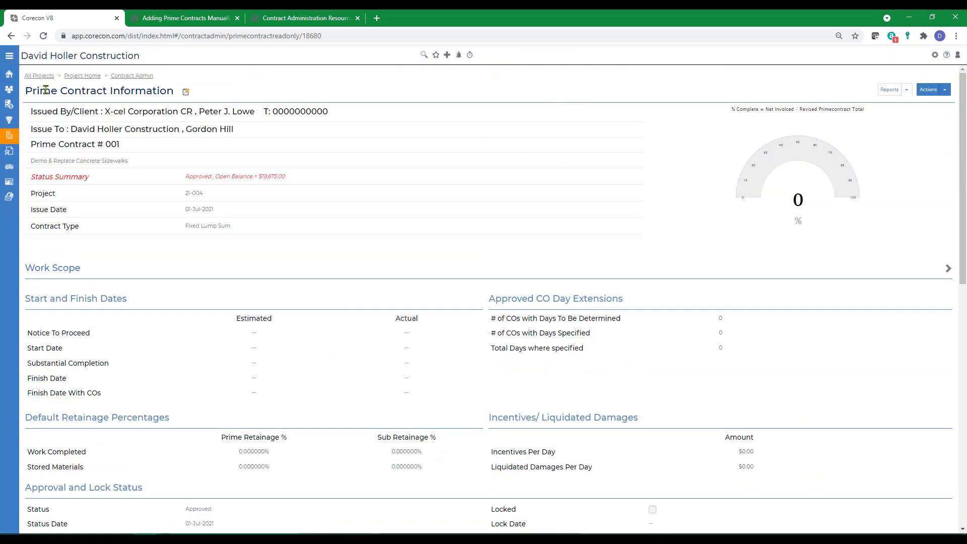
pyautogui.scroll(-8, 194, 302)
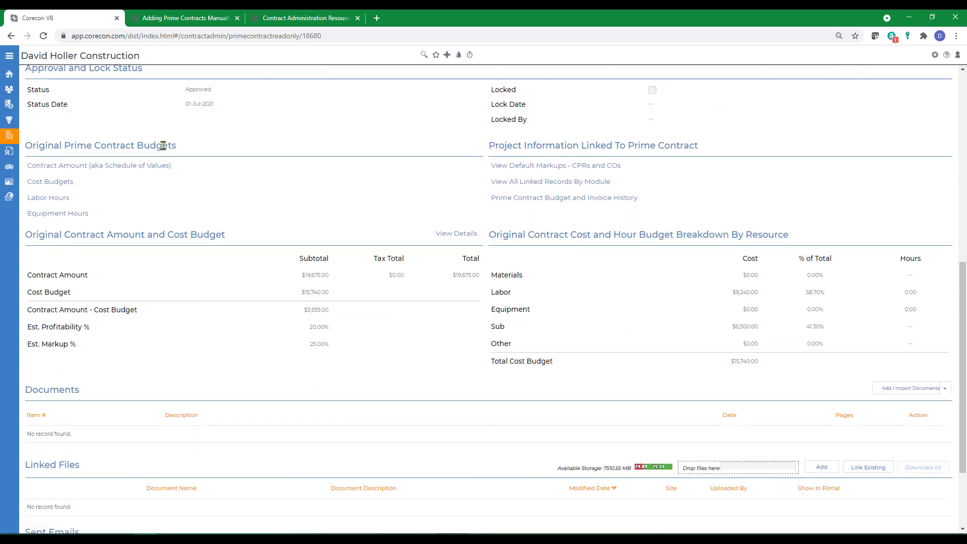
pyautogui.click(97, 165)
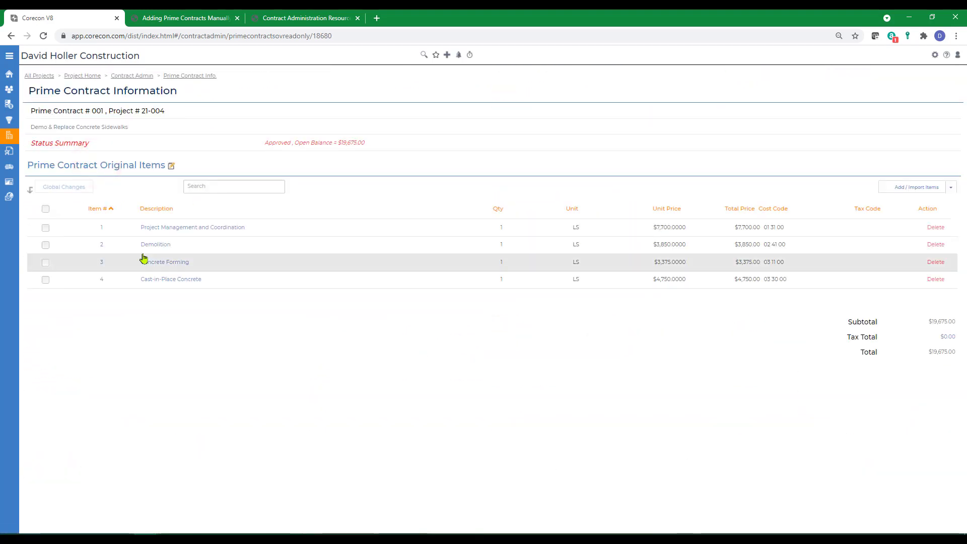
# Shorten the description of prime contract item 1 to "Project Coordination" and save the items.
pyautogui.click(171, 167)
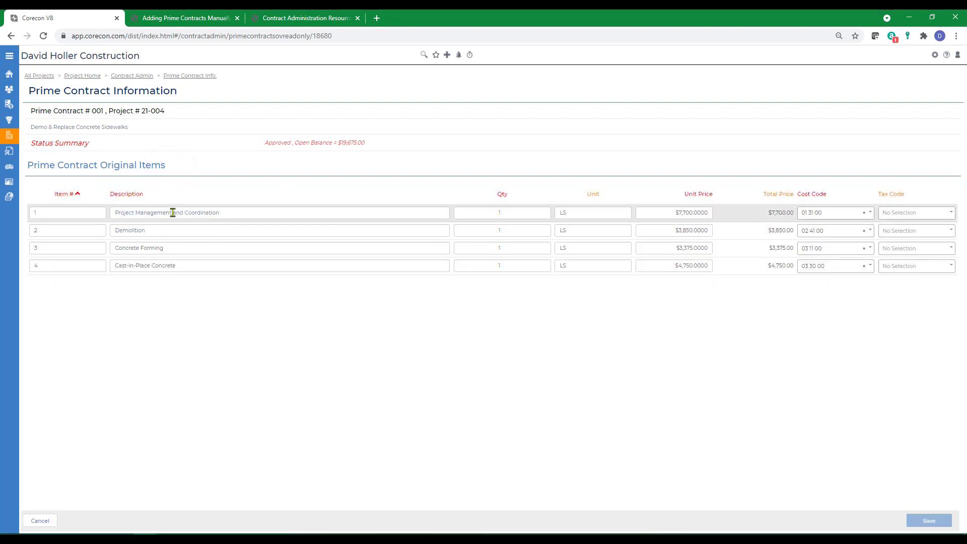
pyautogui.moveTo(185, 212); pyautogui.dragTo(135, 212)
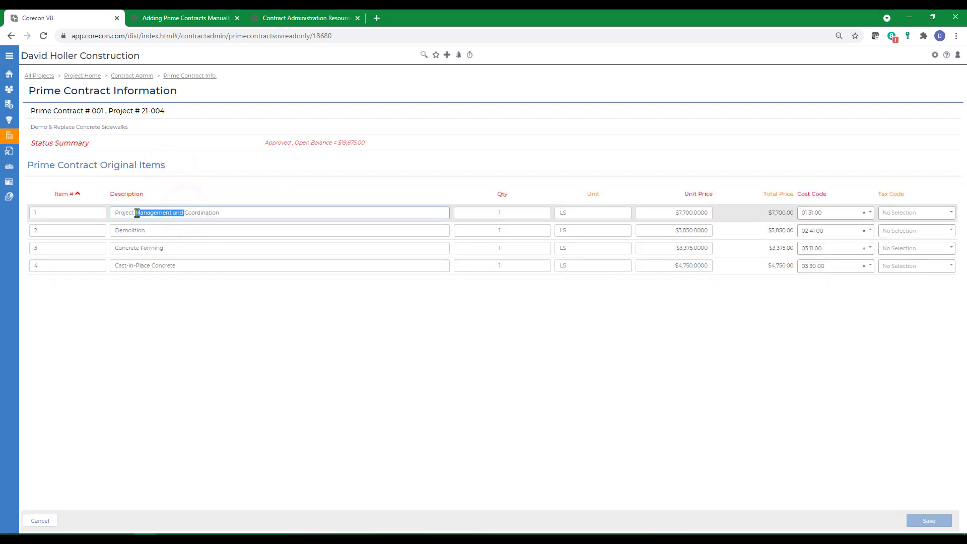
pyautogui.press('BackSpace')
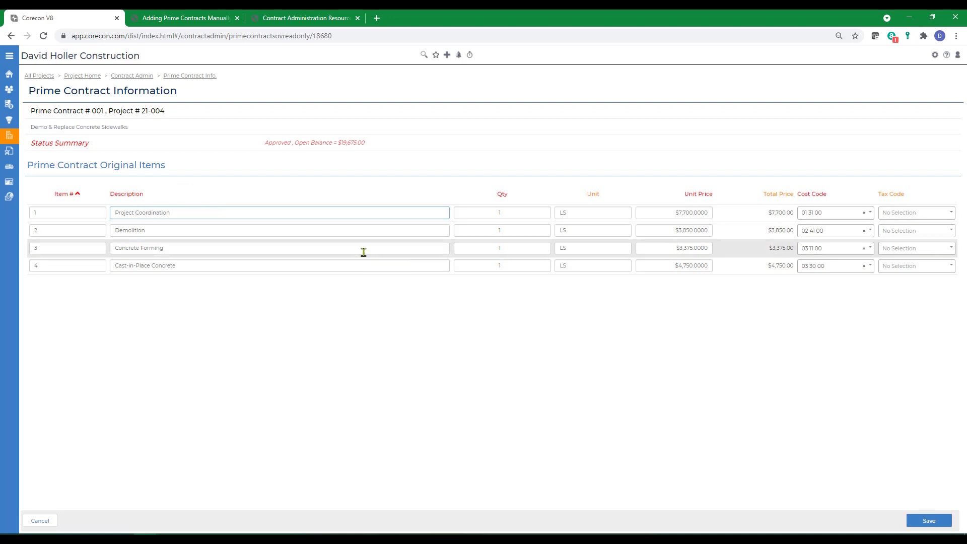
pyautogui.click(286, 298)
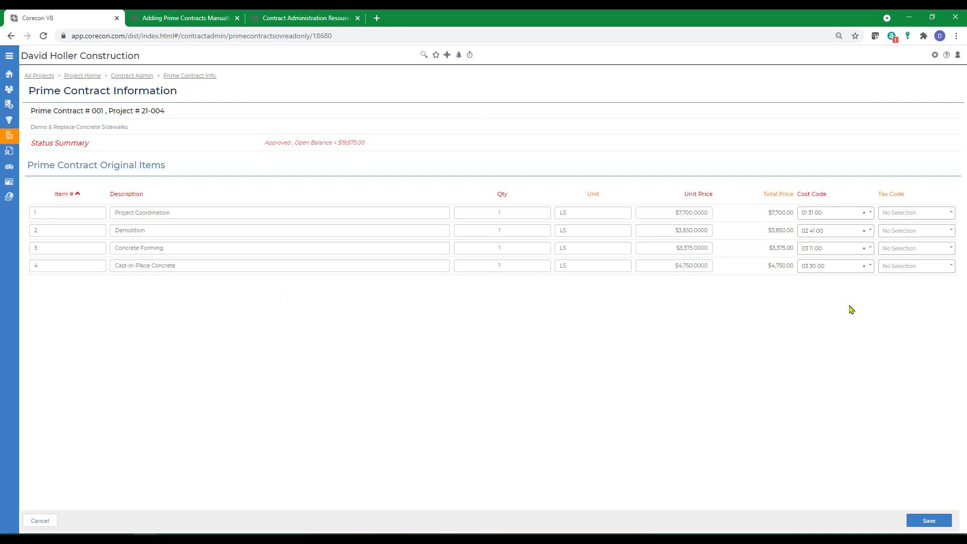
pyautogui.click(929, 520)
pyautogui.click(471, 300)
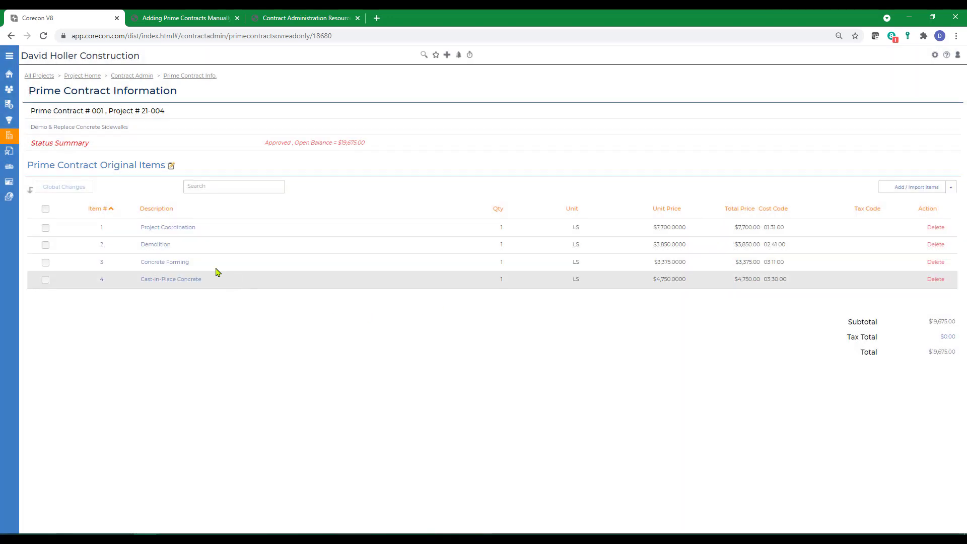
# Examine the prime contract's original cost budget by cost code and its options for importing items.
pyautogui.click(176, 75)
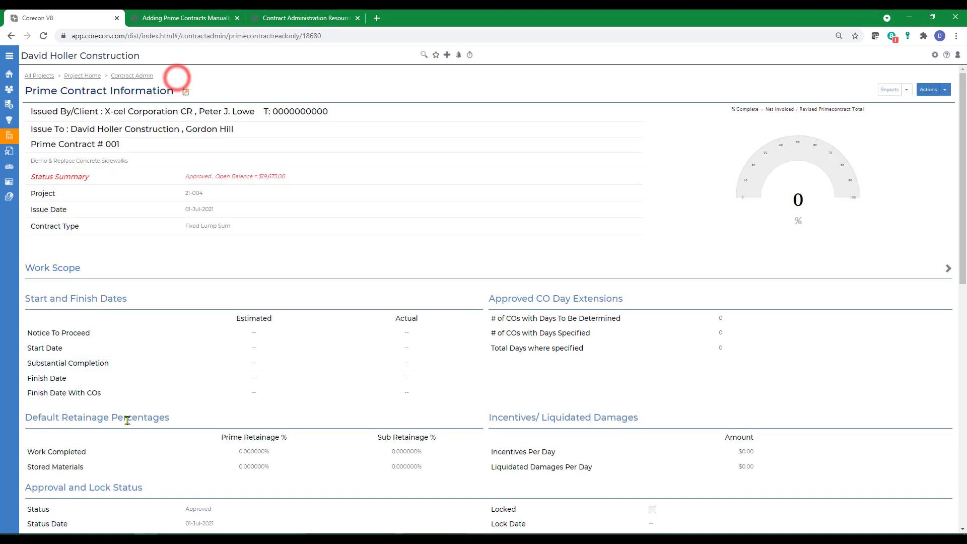
pyautogui.scroll(-5, 177, 76)
pyautogui.click(55, 350)
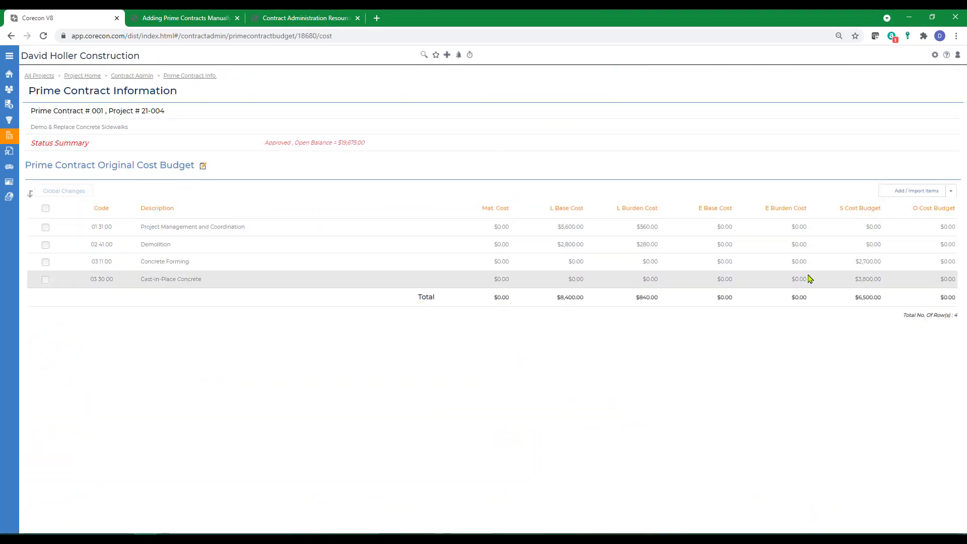
pyautogui.click(952, 194)
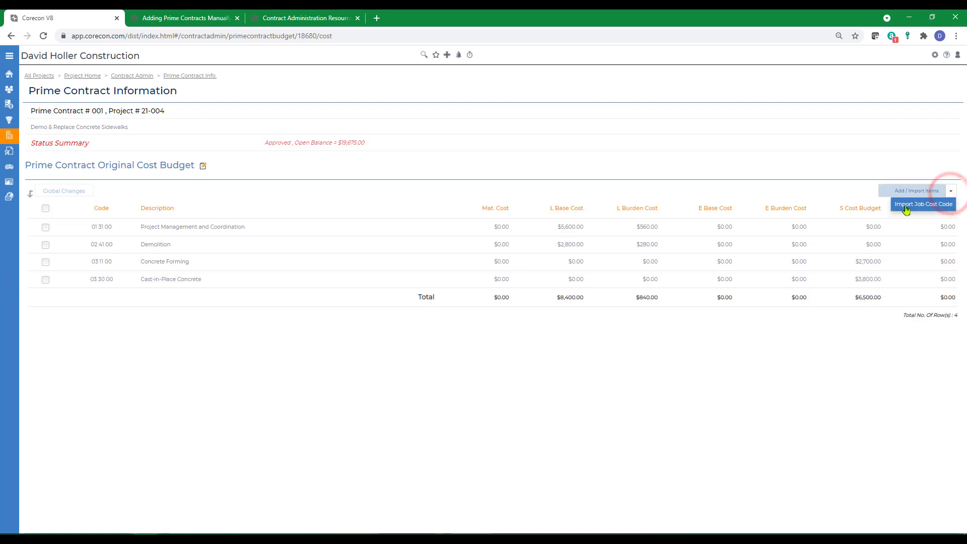
pyautogui.click(622, 387)
# Set the original labor hour budget to 160.00 for Project Management and Coordination and 80.00 for Demolition, and save it.
pyautogui.click(194, 76)
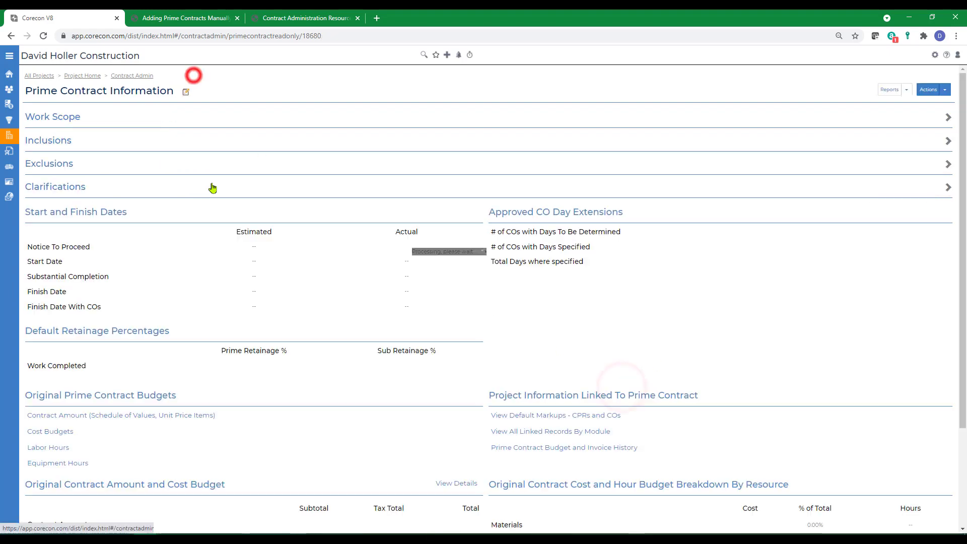
pyautogui.scroll(-5, 218, 367)
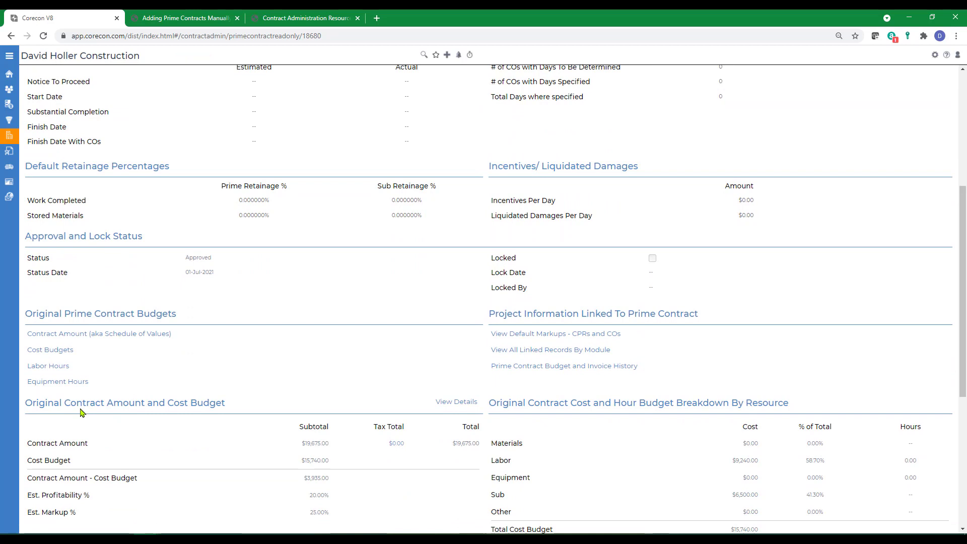
pyautogui.click(53, 366)
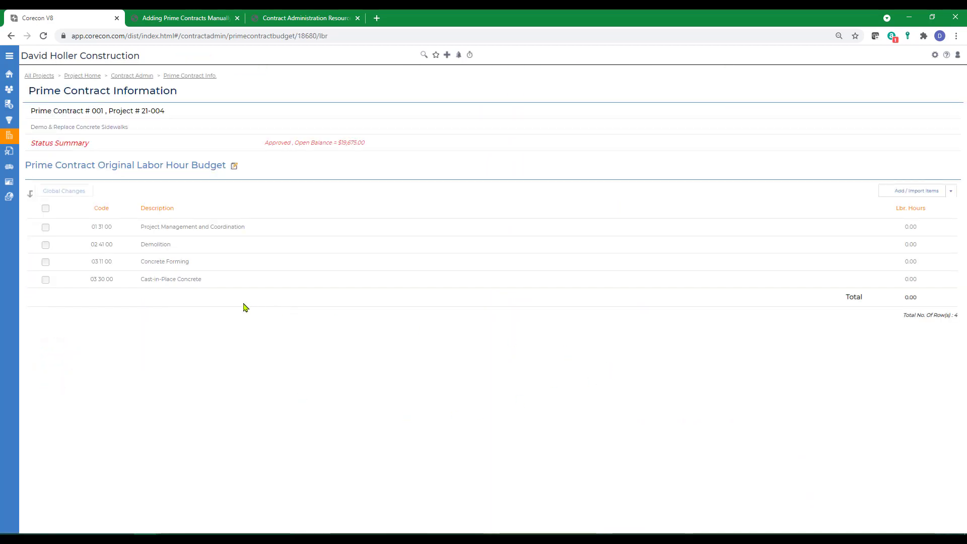
pyautogui.click(235, 167)
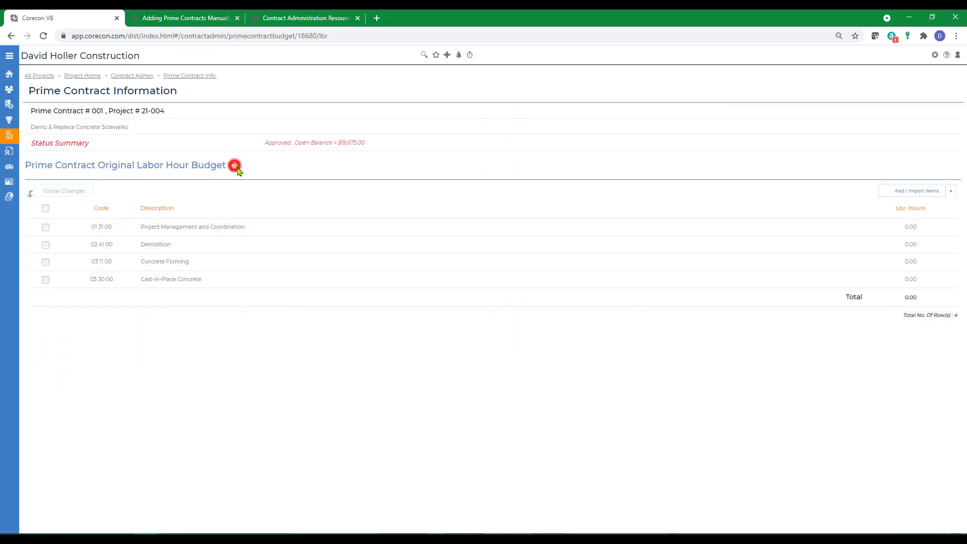
pyautogui.moveTo(907, 212); pyautogui.dragTo(932, 211)
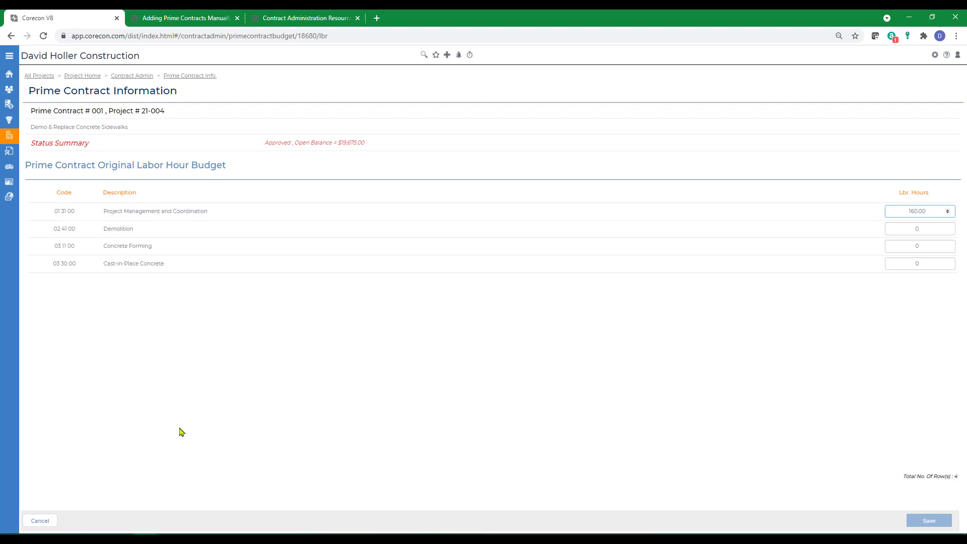
pyautogui.click(899, 230)
pyautogui.write('80.00')
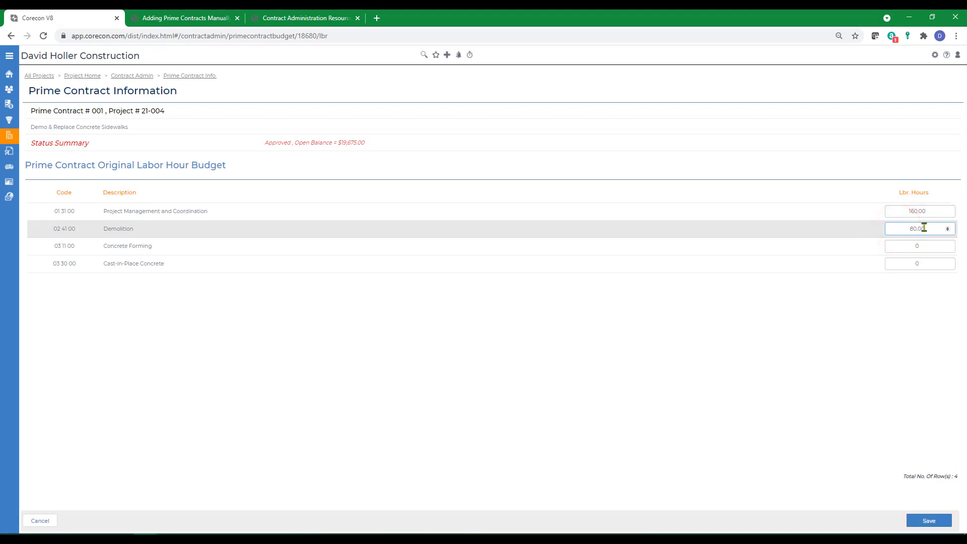
pyautogui.click(887, 318)
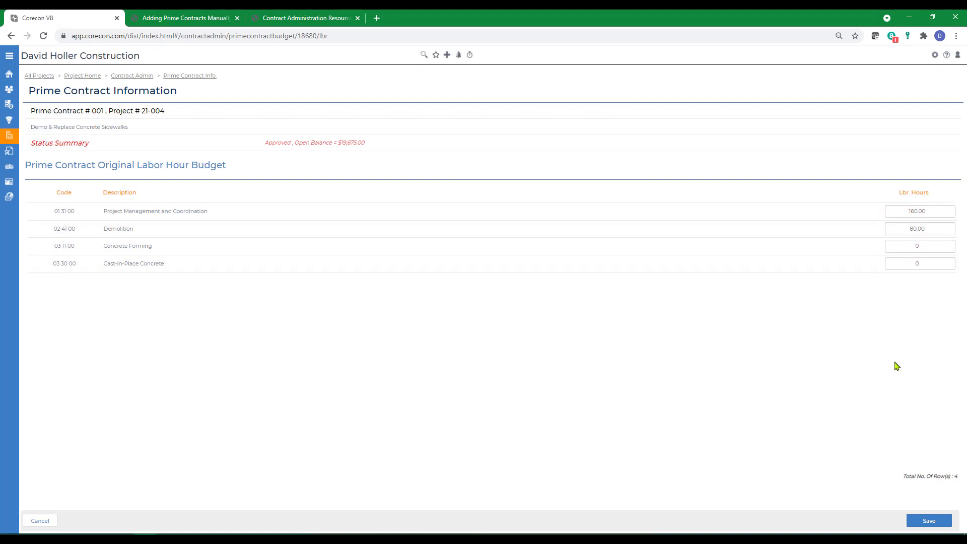
pyautogui.click(925, 528)
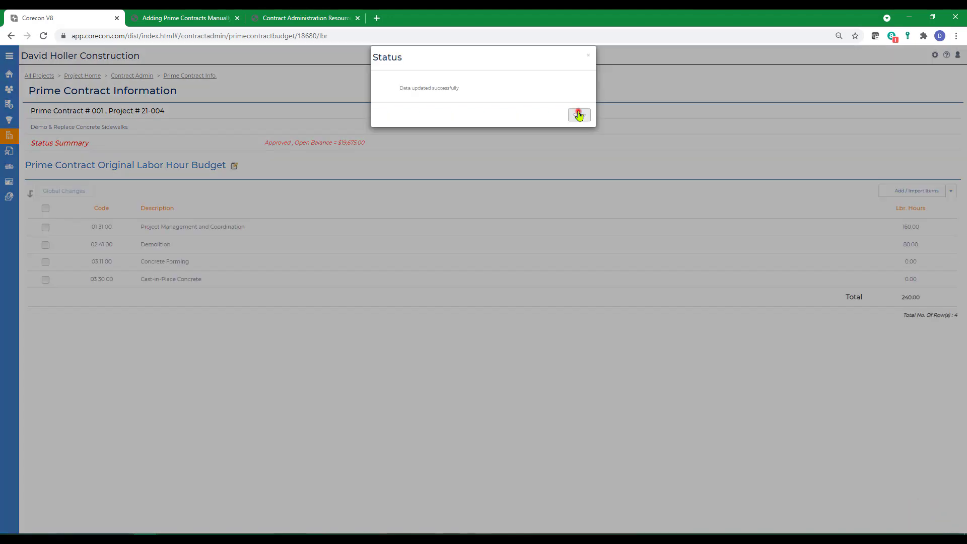
# Return to the prime contract's information and review its original contract amount, cost budget and hour budget breakdown by resource.
pyautogui.click(580, 112)
pyautogui.click(190, 76)
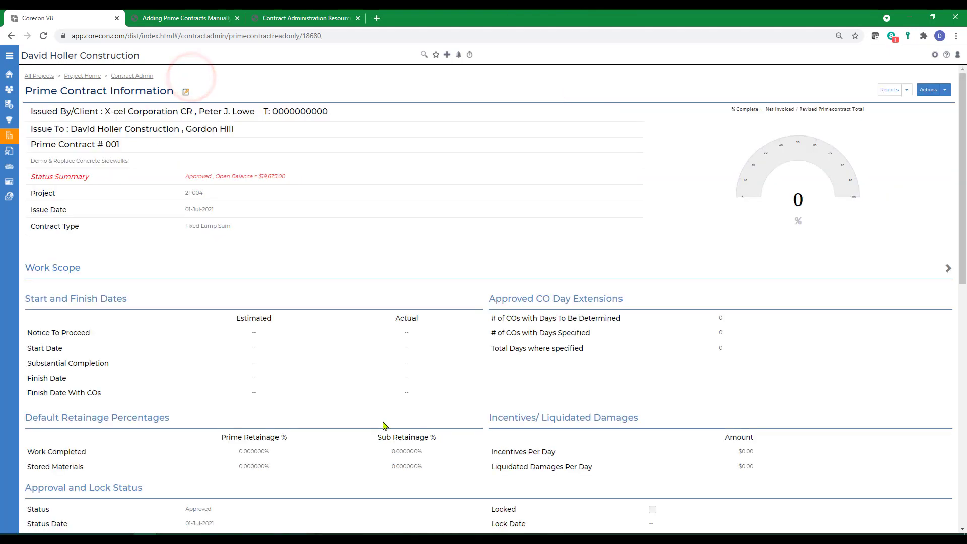
pyautogui.scroll(-8, 384, 429)
pyautogui.scroll(-3, 385, 427)
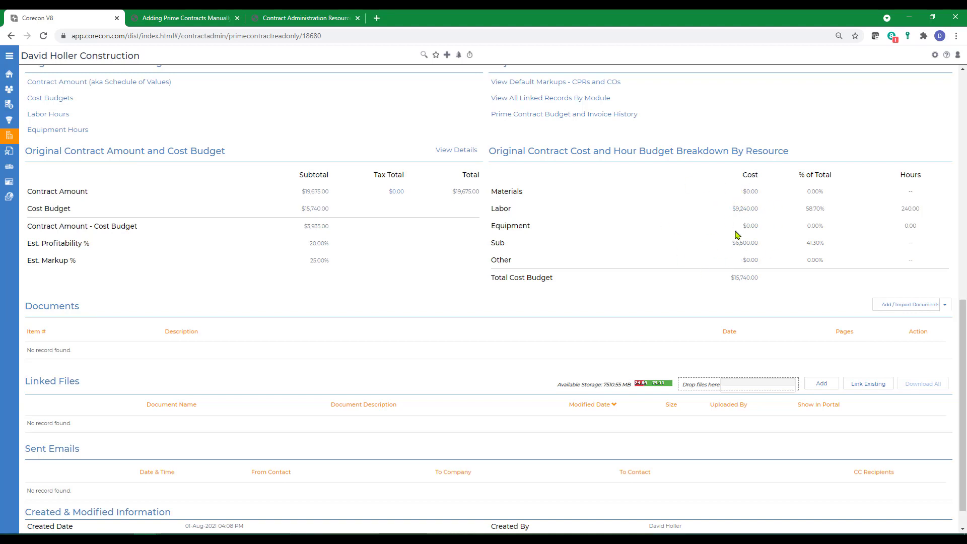
pyautogui.scroll(2, 736, 261)
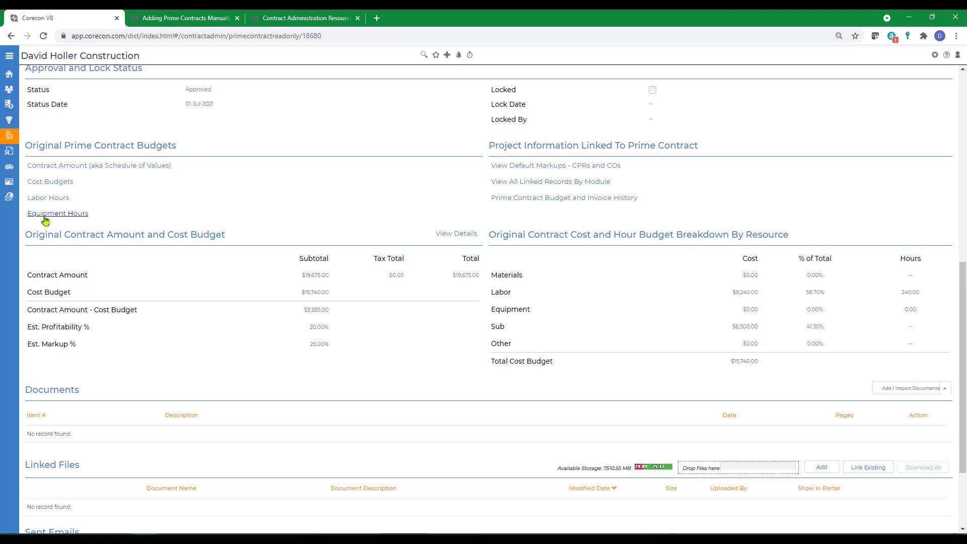
pyautogui.scroll(5, 217, 234)
pyautogui.scroll(4, 216, 233)
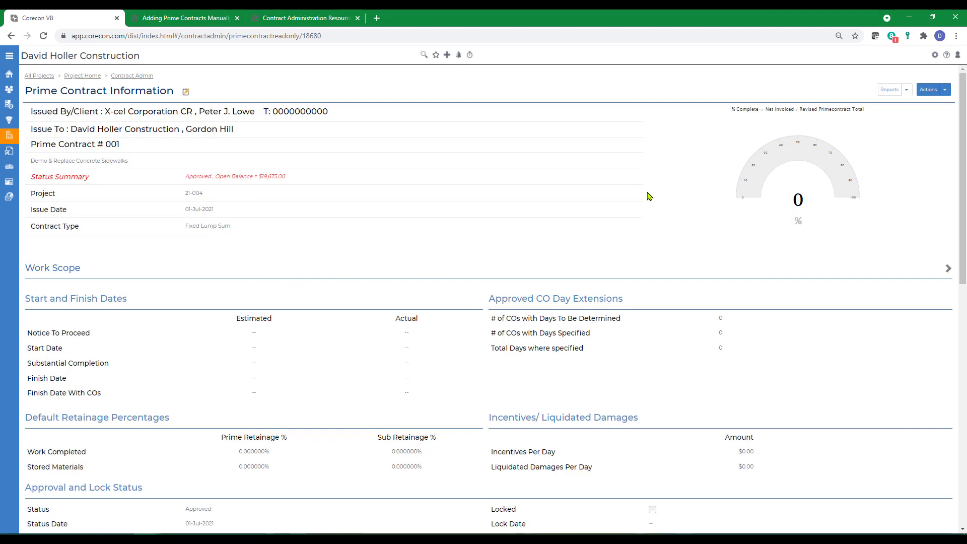
# Open the online help and find the Prime Contracts article in the Contract Administration resources under Leads and Projects.
pyautogui.click(947, 54)
pyautogui.click(74, 220)
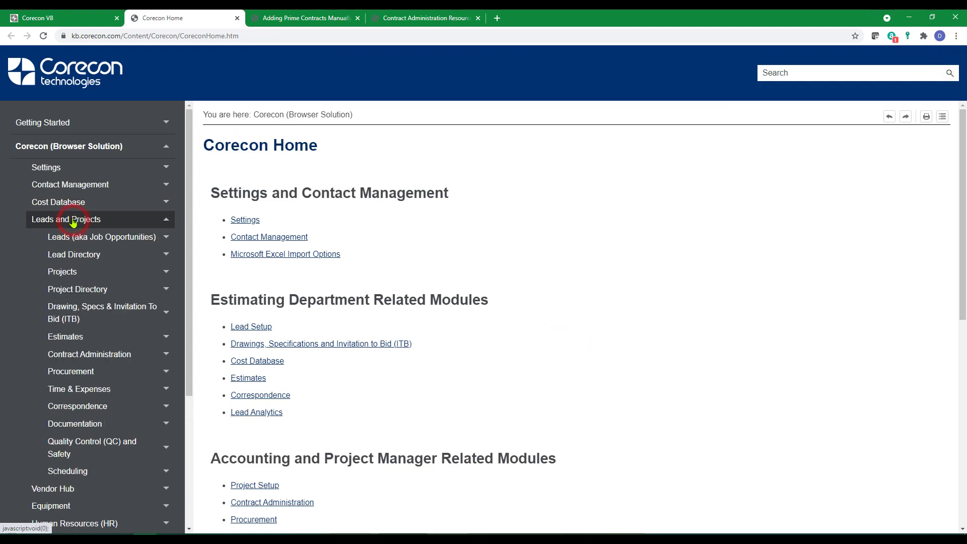
pyautogui.click(78, 354)
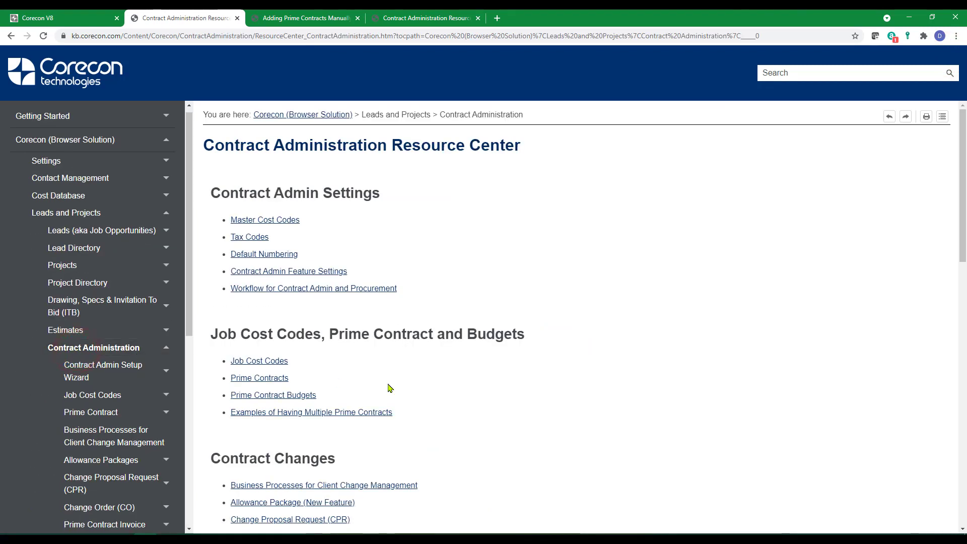
pyautogui.click(252, 378)
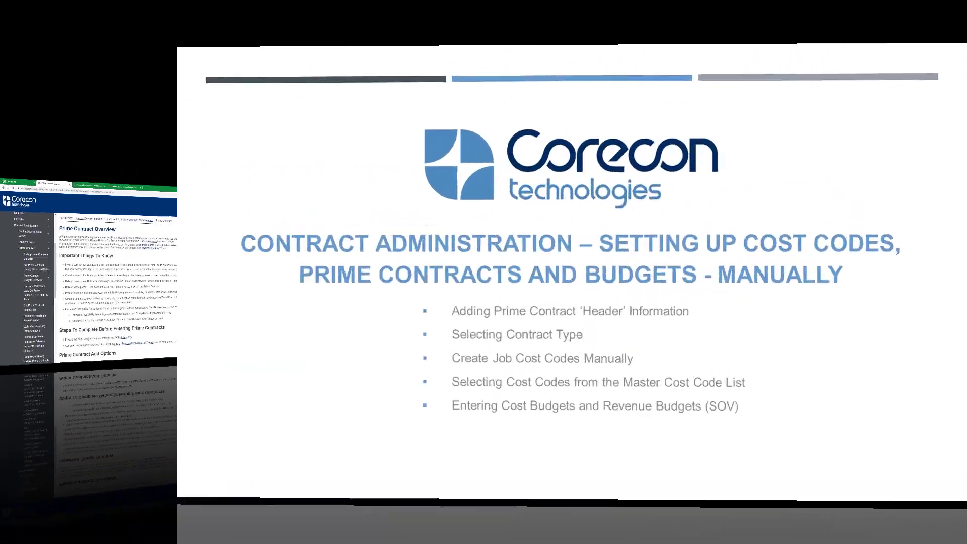